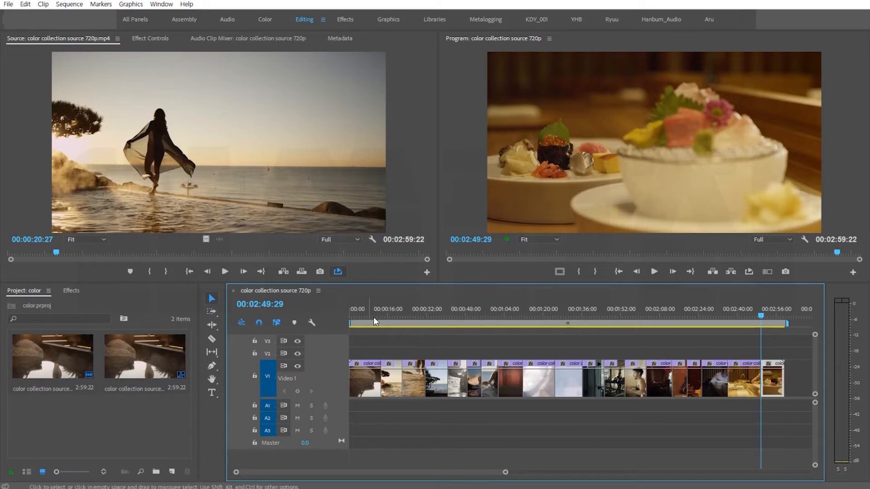
# - Move the playhead to 00:02:10:27, switch to the Color workspace and show the Basic Correction settings
pyautogui.moveTo(373, 317); pyautogui.dragTo(668, 349)
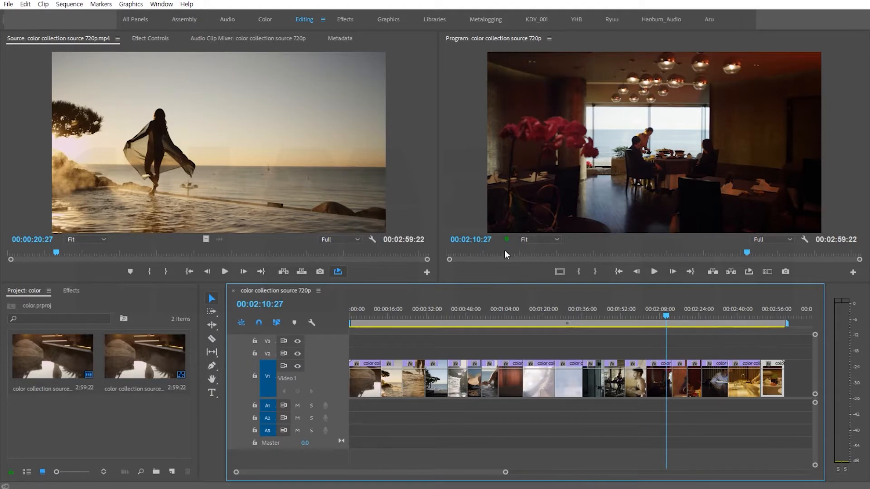
pyautogui.click(266, 20)
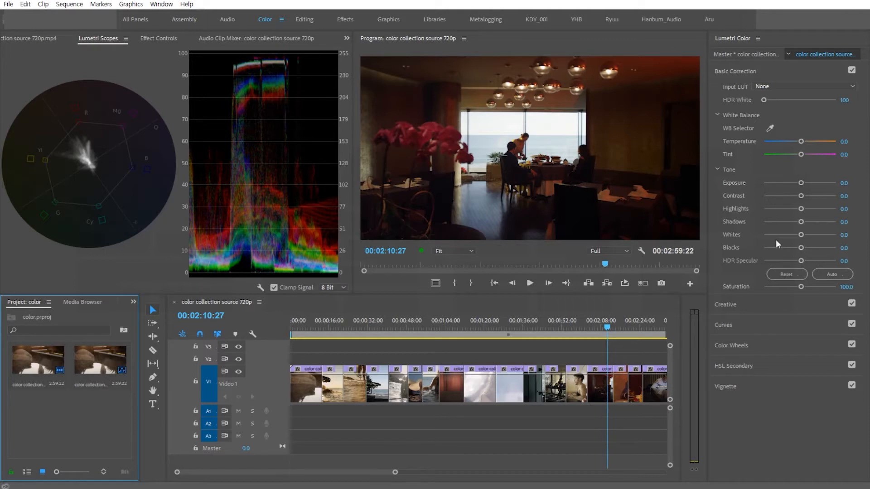
pyautogui.click(735, 72)
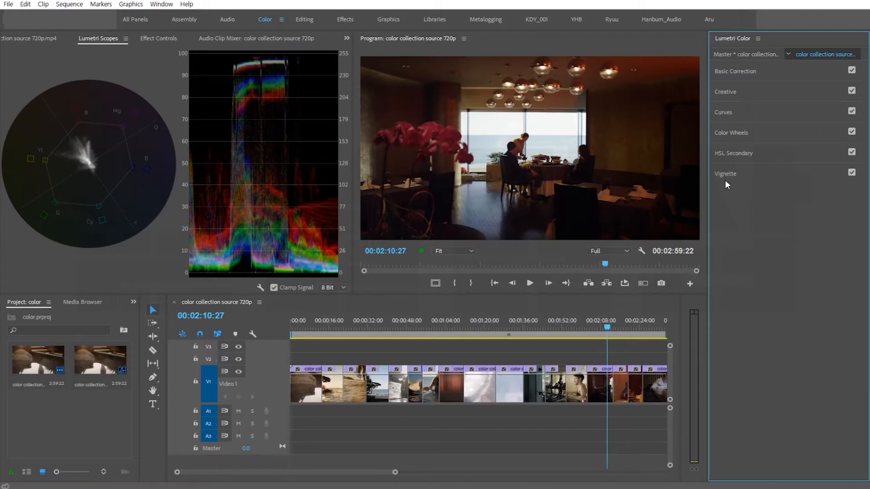
pyautogui.click(739, 72)
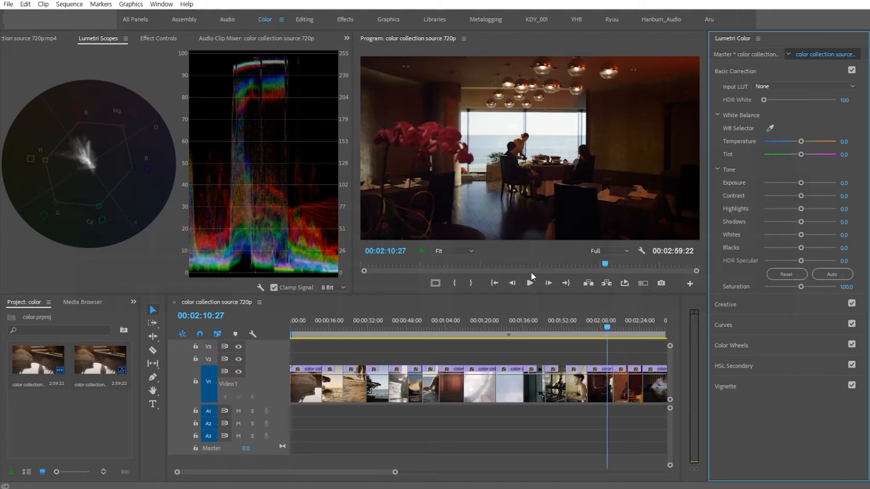
# - Go to the last clip in the sequence, the food dish shot, enlarge it in the timeline and play it
pyautogui.moveTo(374, 472); pyautogui.dragTo(407, 472)
pyautogui.click(531, 320)
pyautogui.click(534, 319)
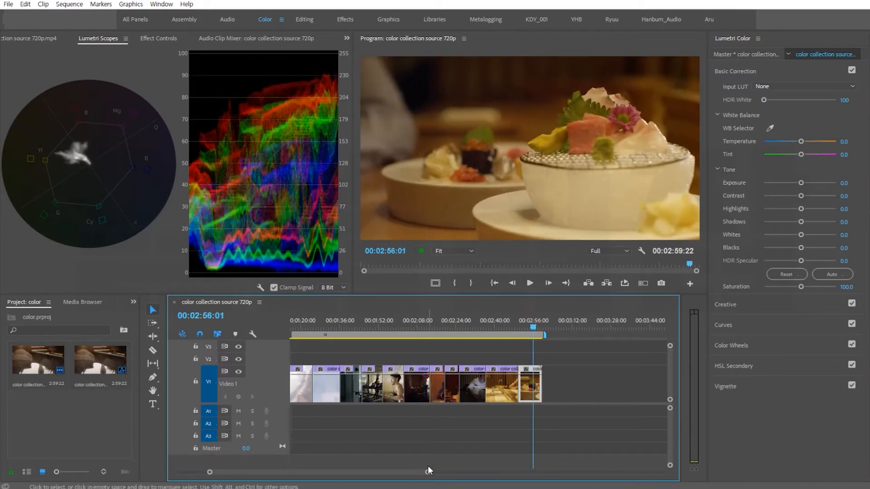
pyautogui.moveTo(427, 472); pyautogui.dragTo(353, 468)
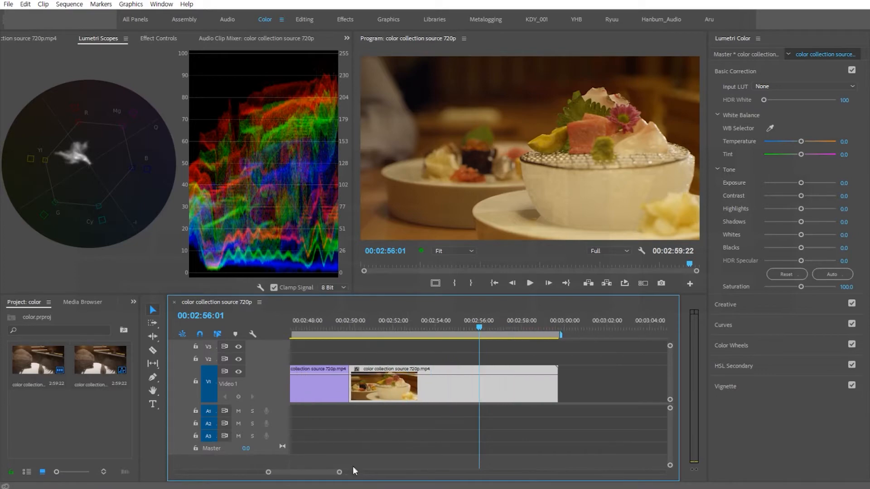
pyautogui.click(352, 319)
pyautogui.press('space')
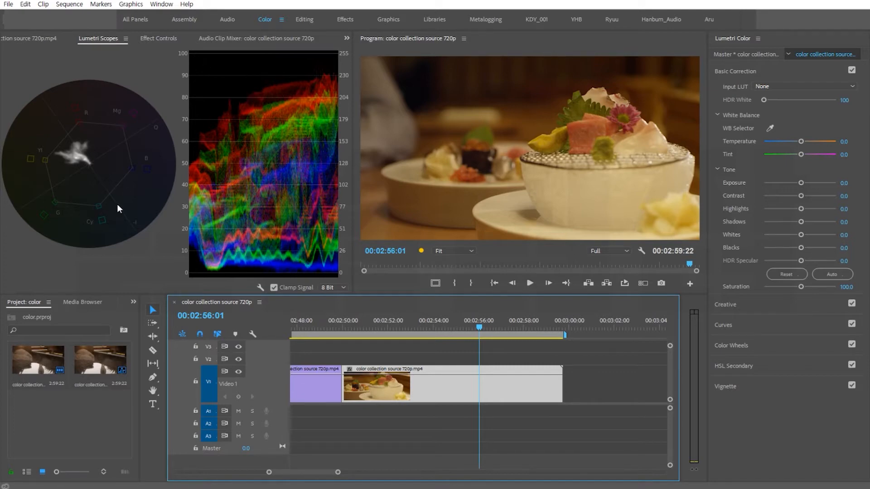
# - Hide the RGB waveform so only the Vectorscope YUV remains, and play the food dish clip up to 00:02:52:12
pyautogui.click(260, 287)
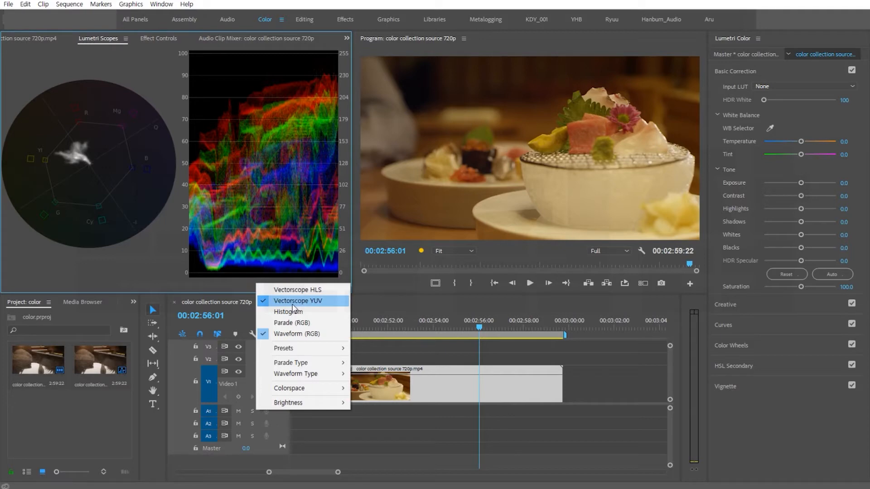
pyautogui.click(267, 335)
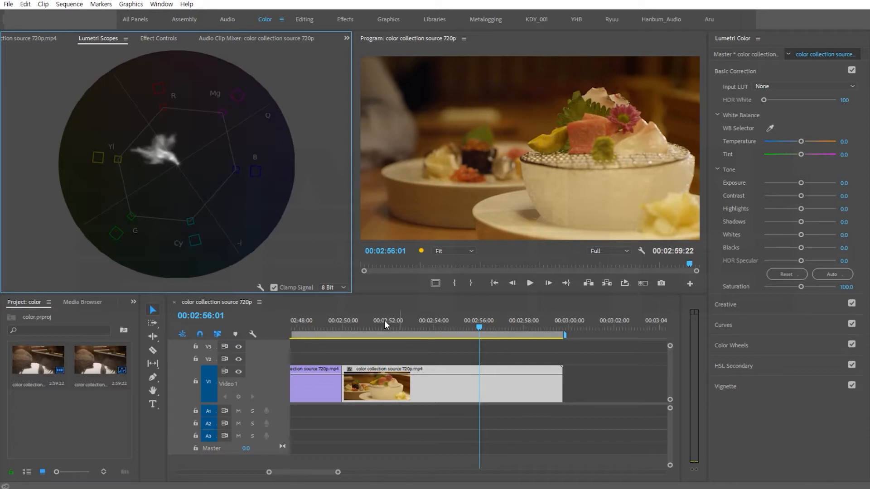
pyautogui.click(365, 326)
pyautogui.press('space')
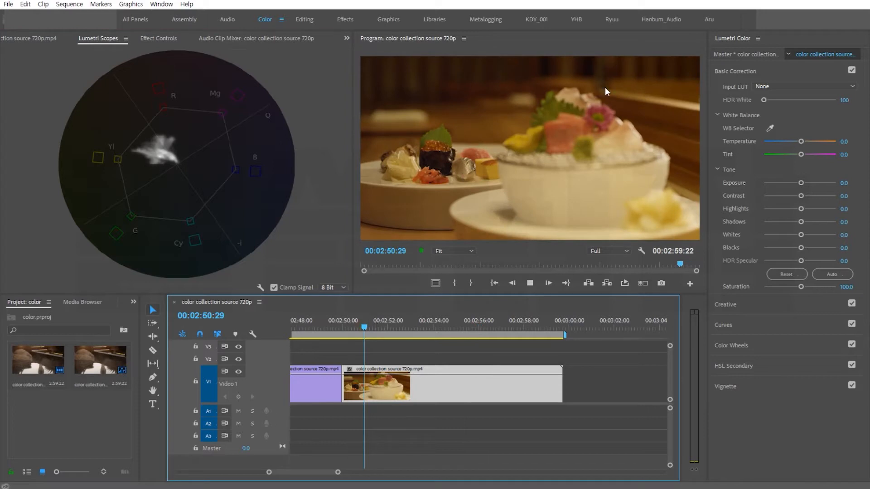
pyautogui.press('space')
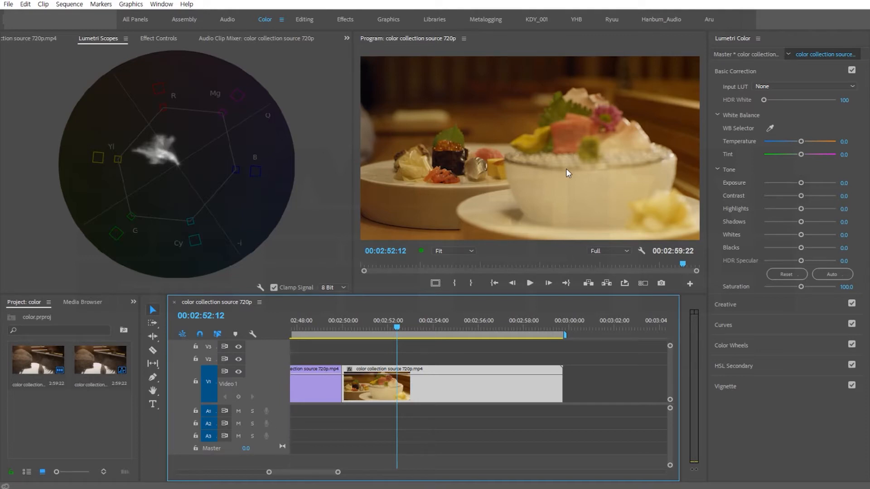
# - Sample the food dish clip's white balance from the image, and adjust Temperature to -82.9 and Tint to 47.1
pyautogui.click(769, 128)
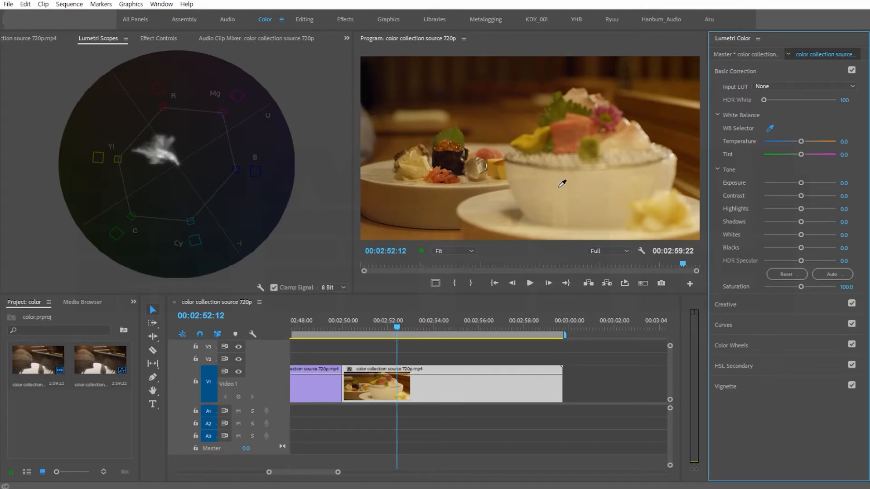
pyautogui.click(486, 202)
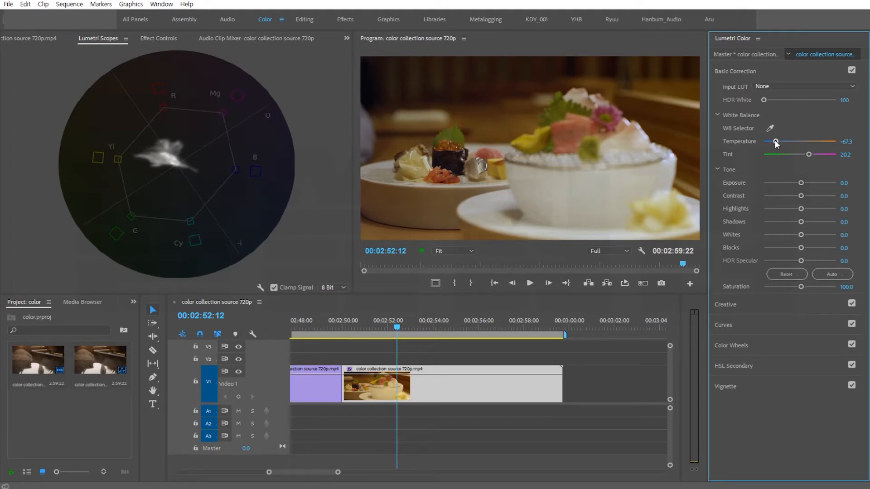
pyautogui.moveTo(775, 142); pyautogui.dragTo(758, 144)
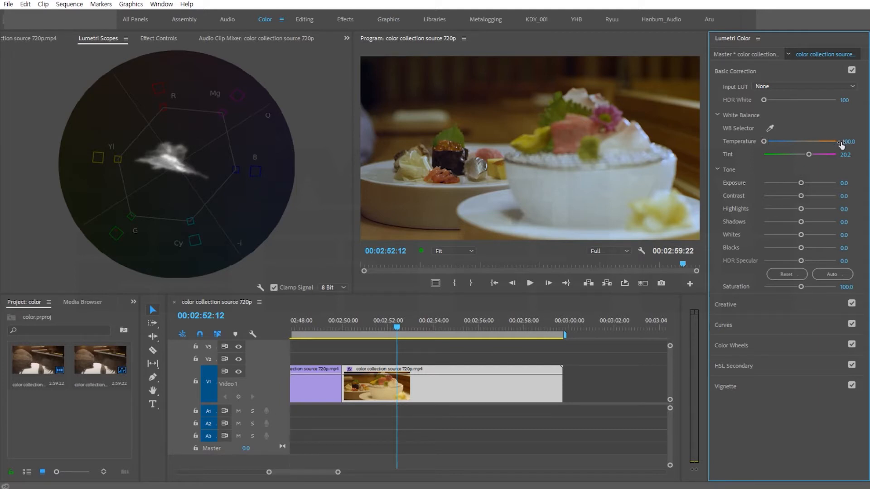
pyautogui.moveTo(763, 140); pyautogui.dragTo(842, 146)
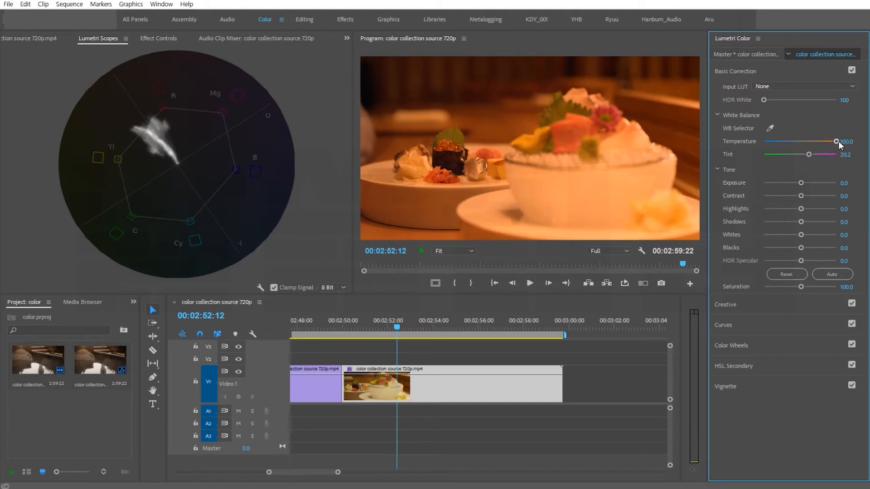
pyautogui.moveTo(837, 140); pyautogui.dragTo(769, 145)
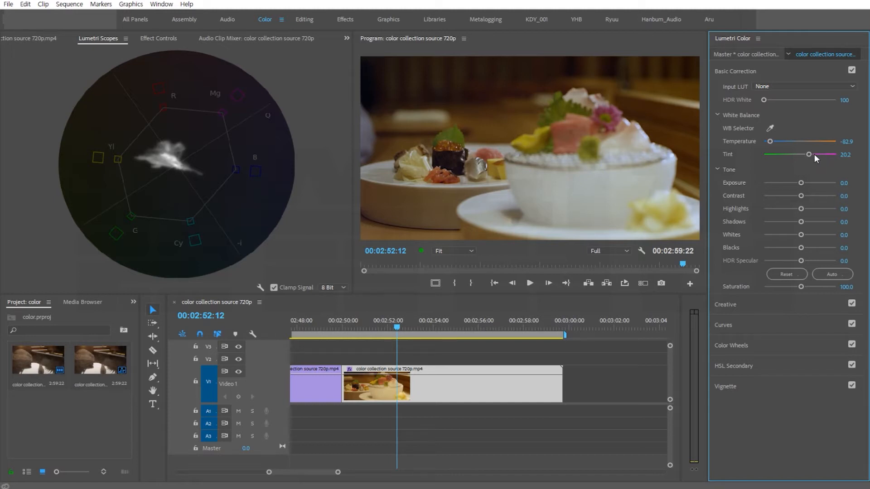
pyautogui.moveTo(808, 154)
pyautogui.mouseDown()
pyautogui.moveTo(797, 154)
pyautogui.moveTo(814, 155)
pyautogui.mouseUp()
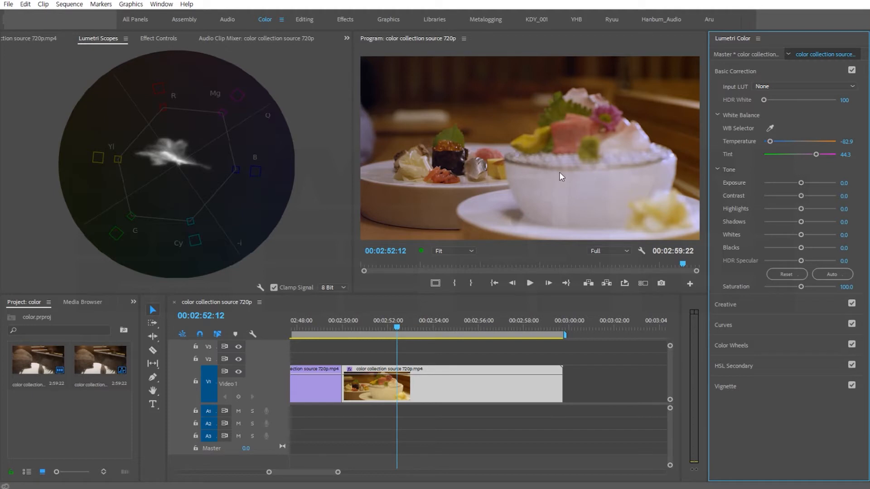
pyautogui.moveTo(816, 153); pyautogui.dragTo(816, 156)
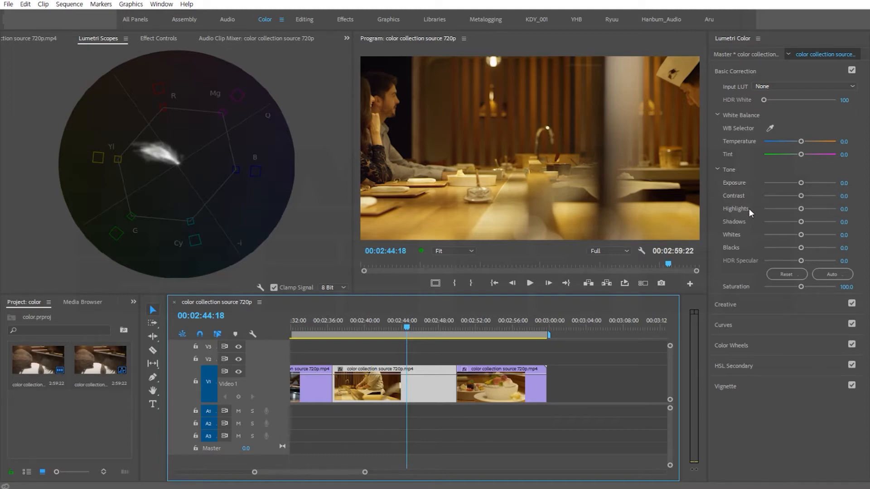
# - Return to the food dish clip at 00:02:54:19 and replace the Vectorscope YUV with the Waveform (RGB) scope
pyautogui.click(506, 327)
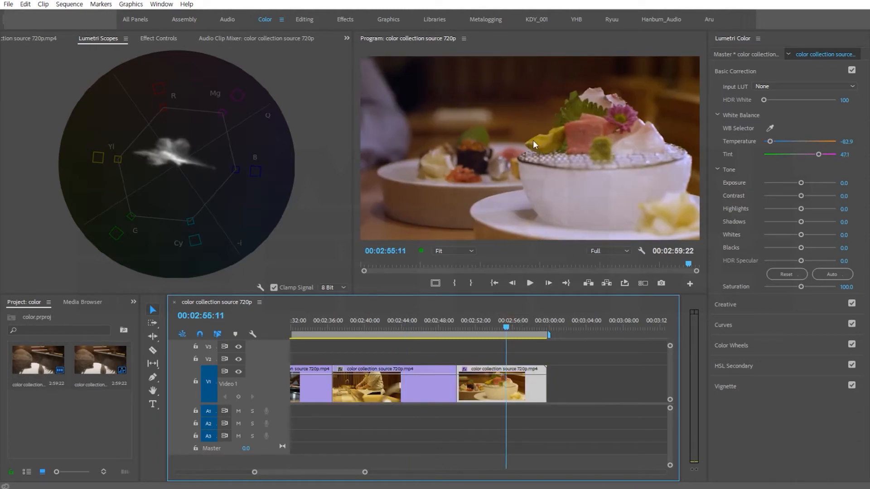
pyautogui.moveTo(508, 327)
pyautogui.mouseDown()
pyautogui.moveTo(482, 329)
pyautogui.moveTo(497, 330)
pyautogui.mouseUp()
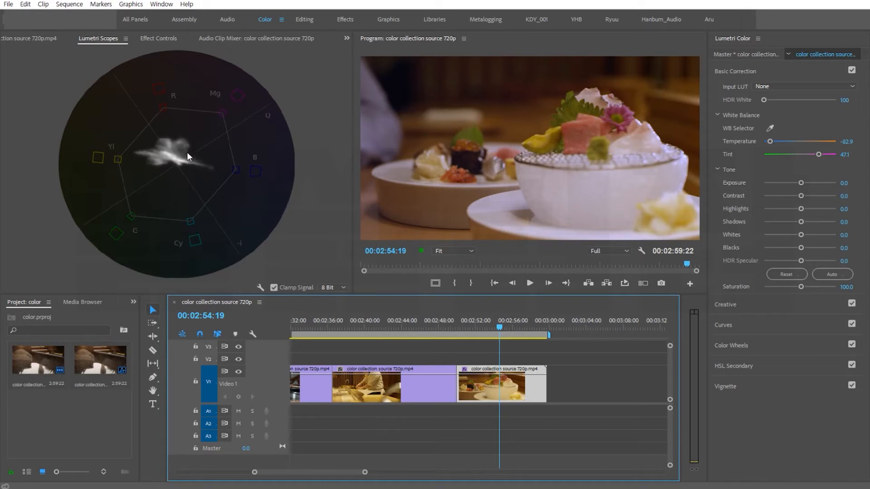
pyautogui.rightClick(260, 289)
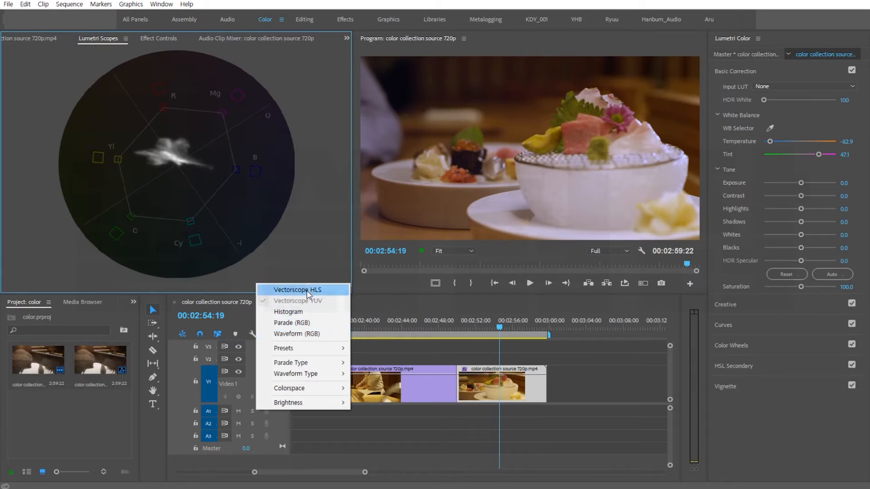
pyautogui.click(290, 337)
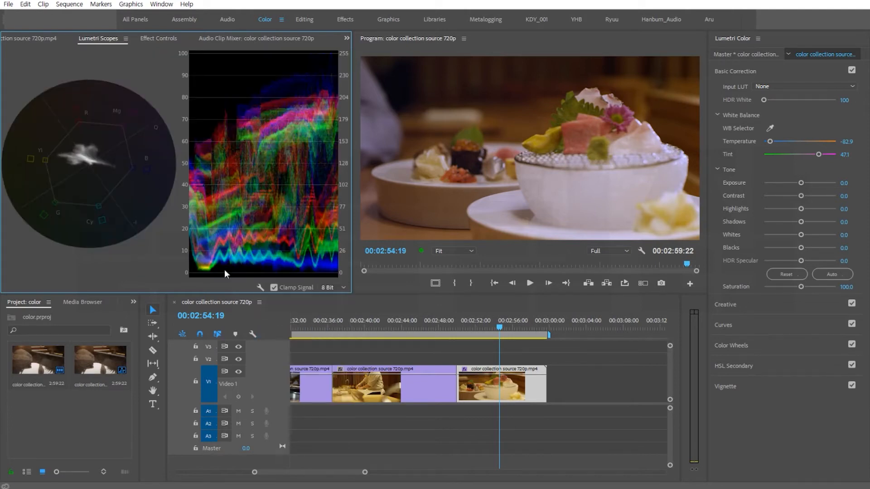
pyautogui.click(258, 287)
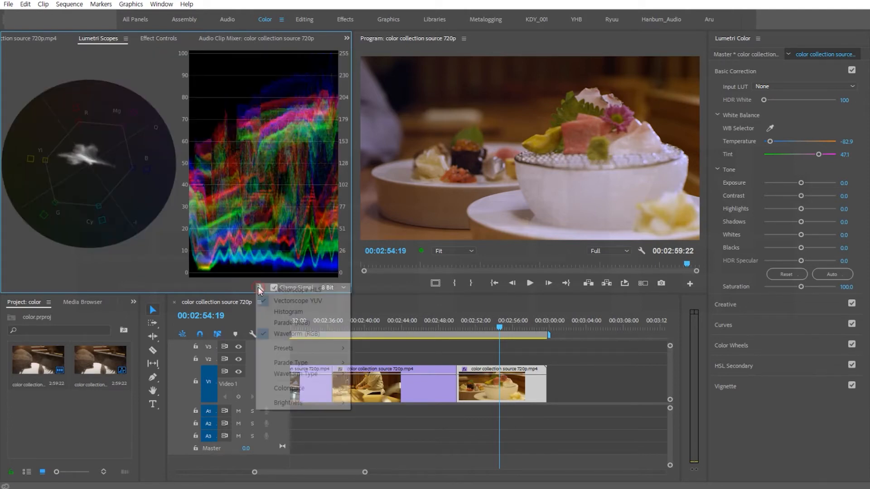
pyautogui.click(286, 300)
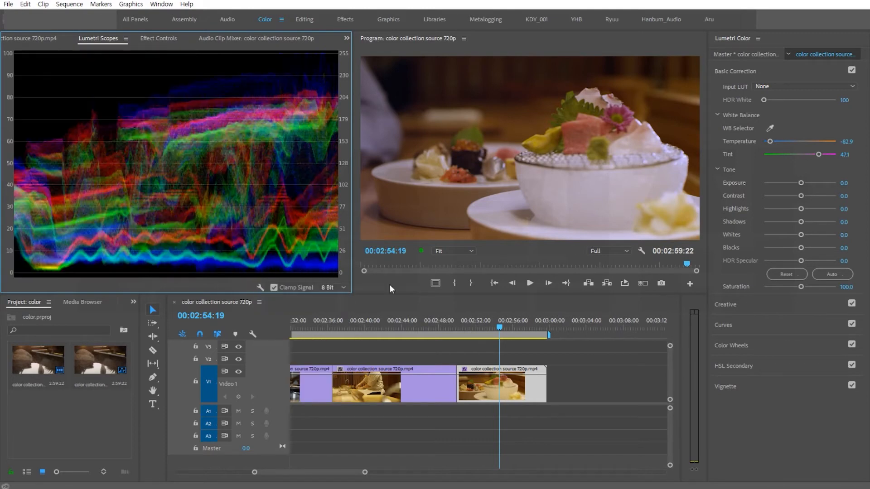
# - Play the food dish clip up to 00:02:53:25 and lower its Shadows to -34.3
pyautogui.click(464, 321)
pyautogui.press('space')
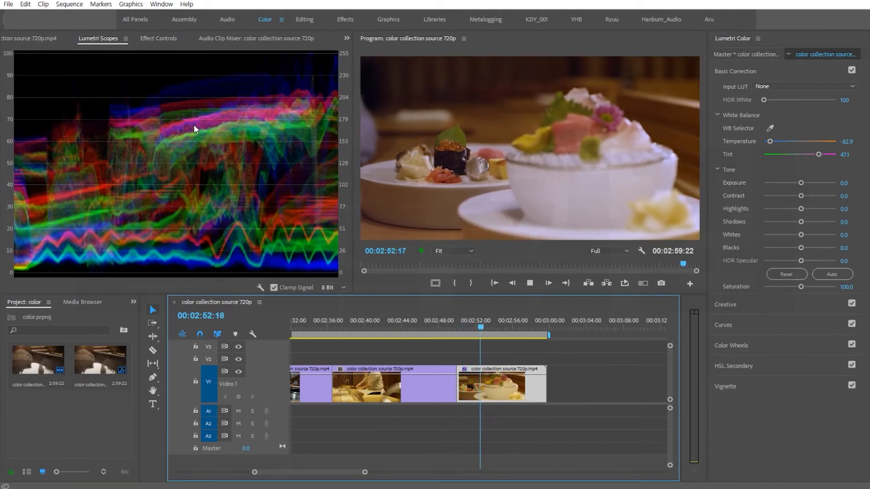
pyautogui.press('space')
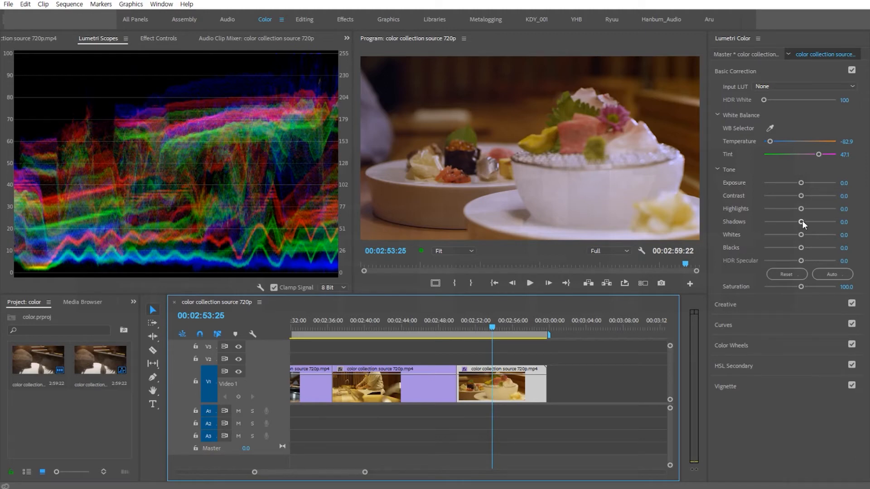
pyautogui.moveTo(802, 220)
pyautogui.mouseDown()
pyautogui.moveTo(783, 222)
pyautogui.moveTo(822, 223)
pyautogui.moveTo(786, 222)
pyautogui.mouseUp()
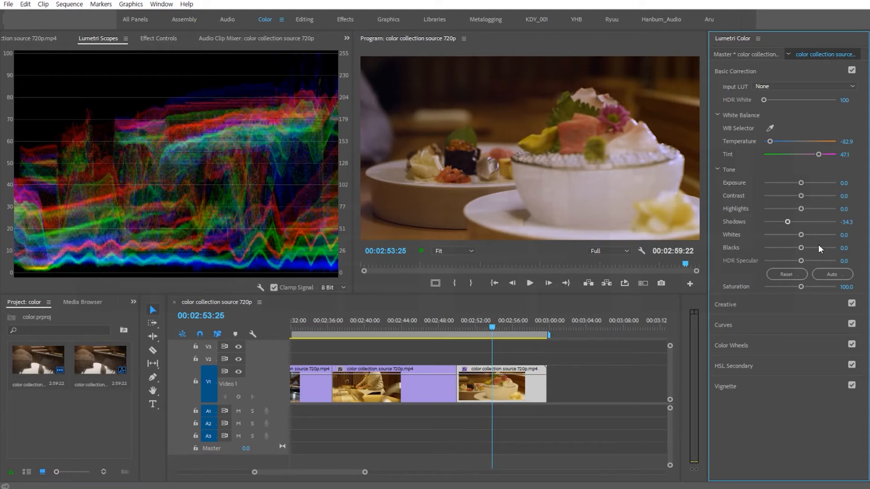
pyautogui.moveTo(801, 248); pyautogui.dragTo(797, 247)
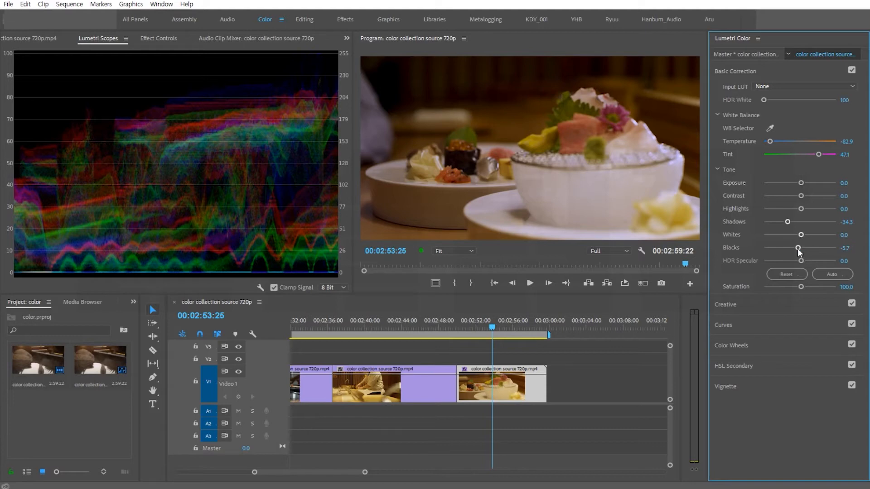
pyautogui.moveTo(797, 248); pyautogui.dragTo(772, 251)
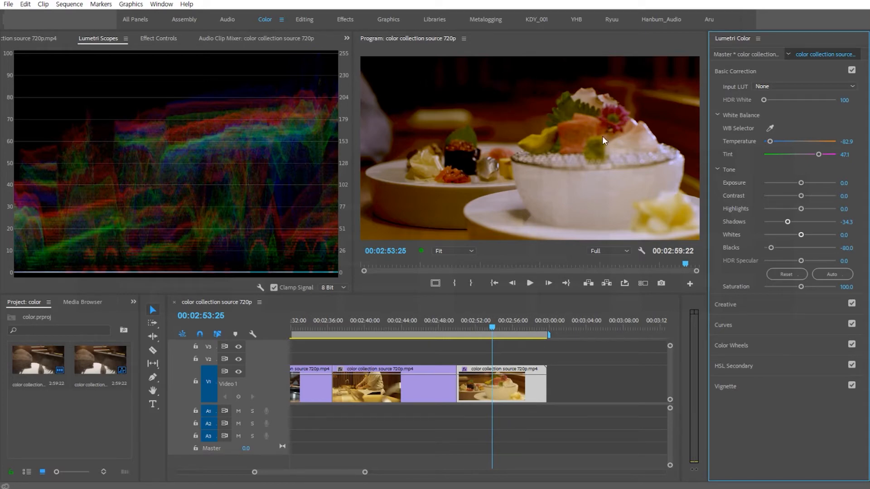
pyautogui.moveTo(773, 248); pyautogui.dragTo(798, 247)
pyautogui.doubleClick(798, 248)
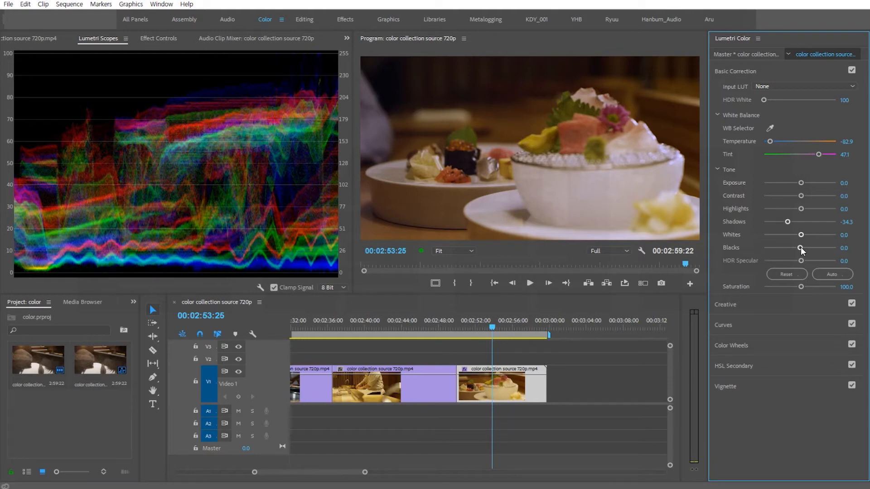
pyautogui.moveTo(801, 248); pyautogui.dragTo(798, 248)
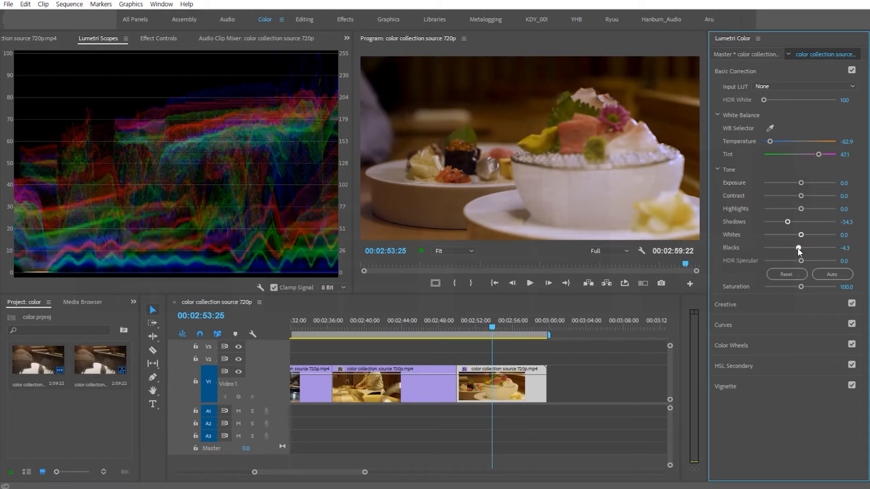
pyautogui.doubleClick(798, 247)
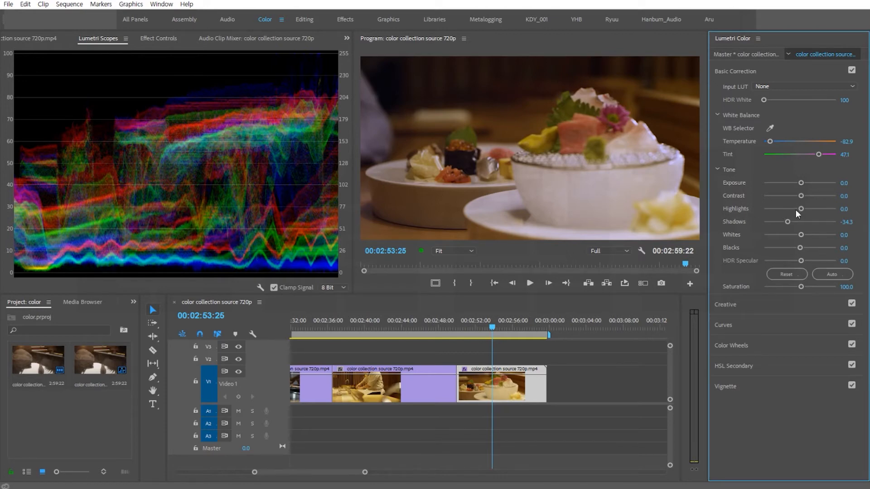
# - Raise the food dish clip's Highlights to 67.1 and its Whites to 100
pyautogui.moveTo(801, 208); pyautogui.dragTo(817, 209)
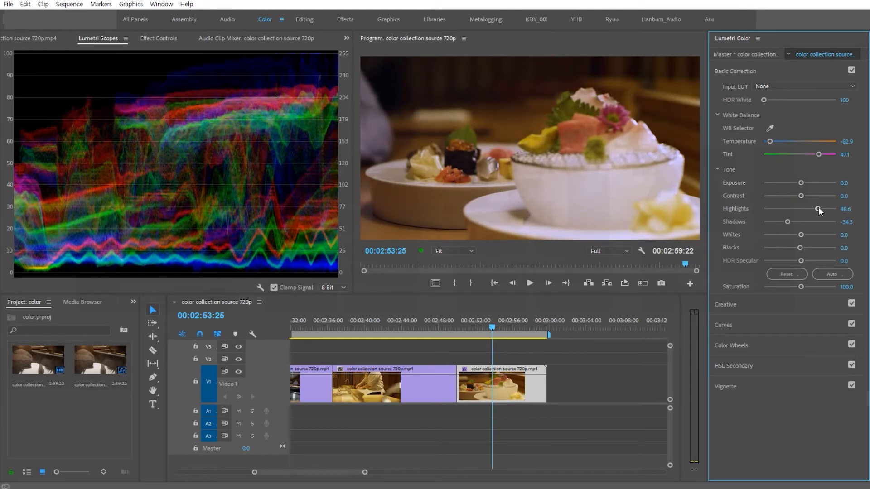
pyautogui.moveTo(818, 207)
pyautogui.mouseDown()
pyautogui.moveTo(829, 208)
pyautogui.moveTo(810, 207)
pyautogui.moveTo(823, 206)
pyautogui.mouseUp()
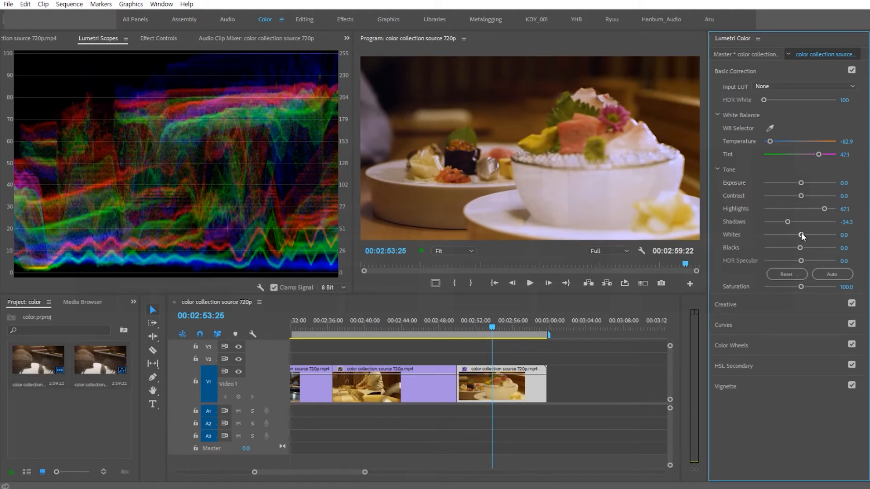
pyautogui.moveTo(800, 234); pyautogui.dragTo(861, 237)
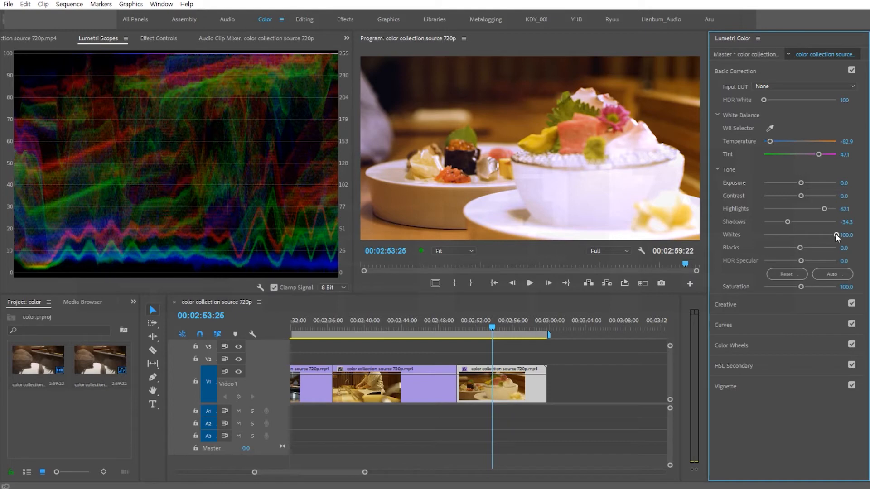
# - Refine the food dish clip's tone with Whites at 47.1, Exposure at 0.4 and Contrast at -25.7
pyautogui.moveTo(835, 234); pyautogui.dragTo(823, 235)
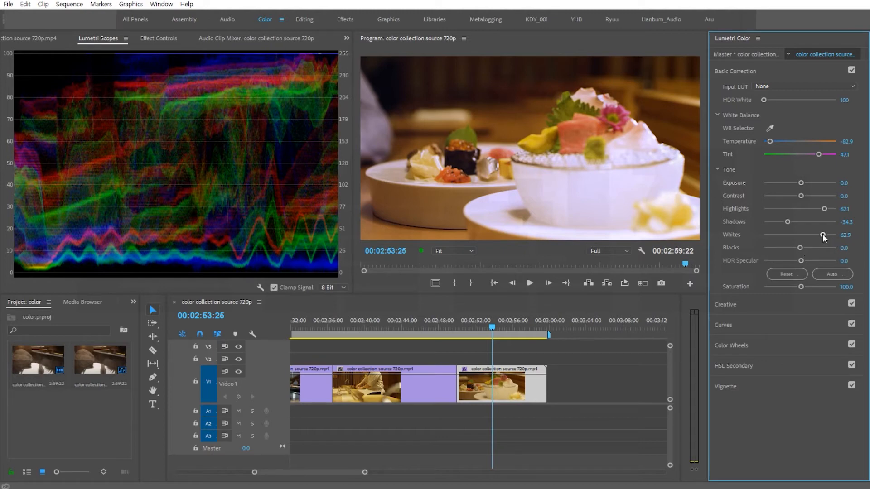
pyautogui.moveTo(822, 235); pyautogui.dragTo(816, 235)
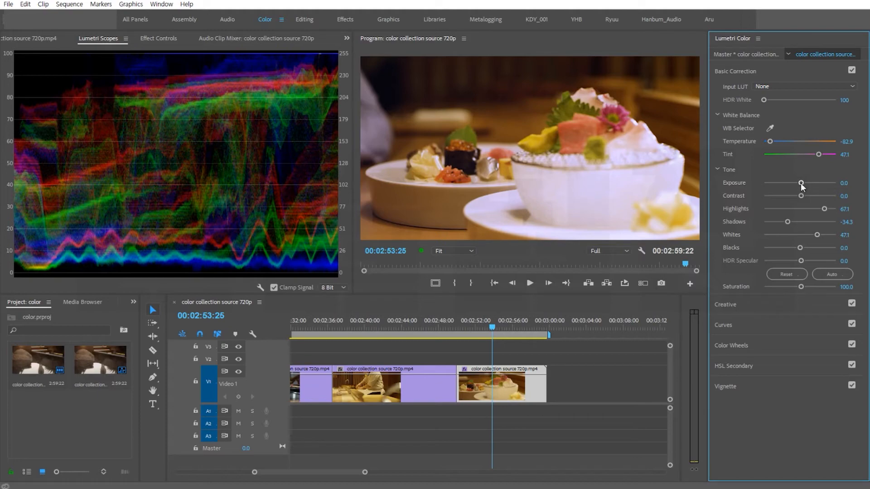
pyautogui.moveTo(801, 183); pyautogui.dragTo(801, 184)
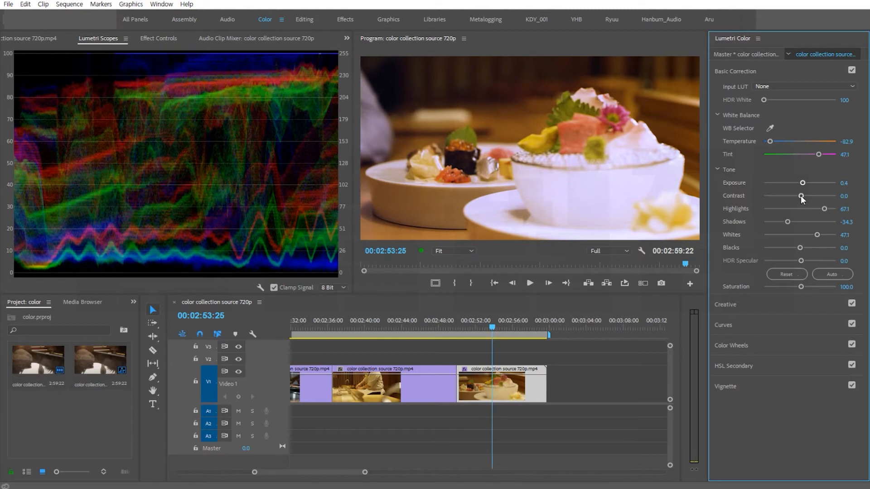
pyautogui.moveTo(801, 196)
pyautogui.mouseDown()
pyautogui.moveTo(812, 195)
pyautogui.moveTo(773, 199)
pyautogui.moveTo(800, 201)
pyautogui.moveTo(778, 205)
pyautogui.moveTo(789, 203)
pyautogui.mouseUp()
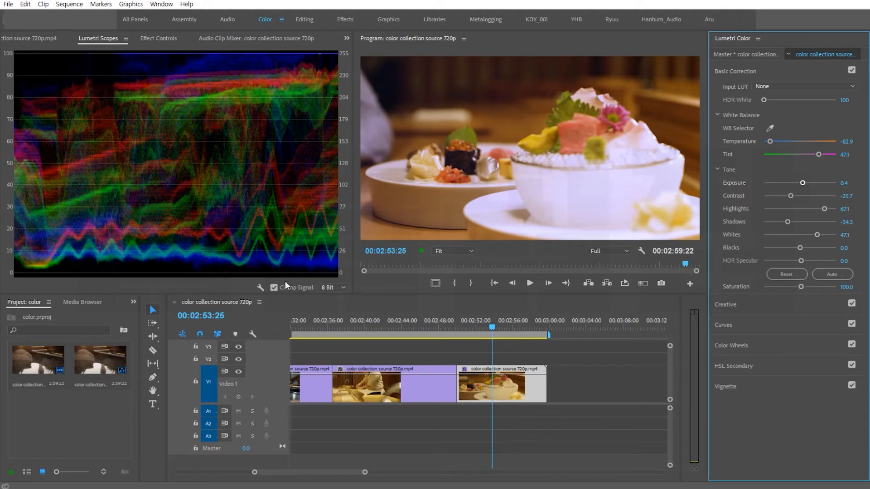
# - Replace the Waveform (RGB) scope with the Vectorscope YUV
pyautogui.click(260, 287)
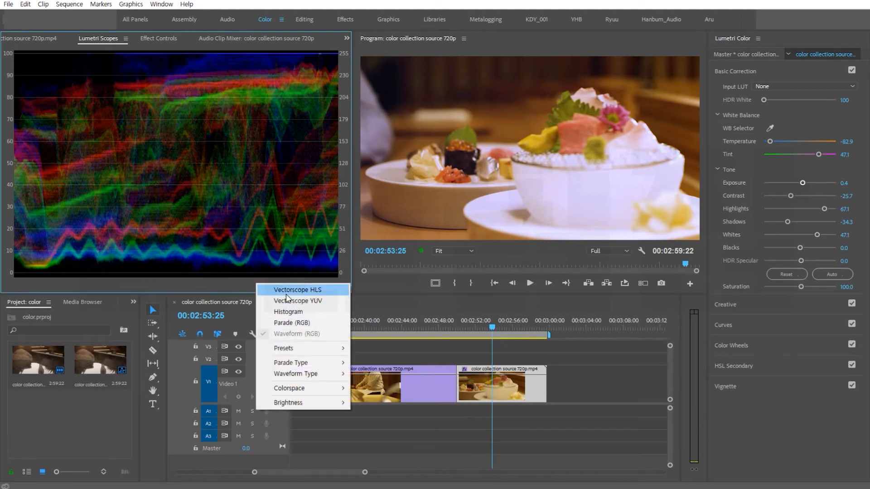
pyautogui.click(290, 302)
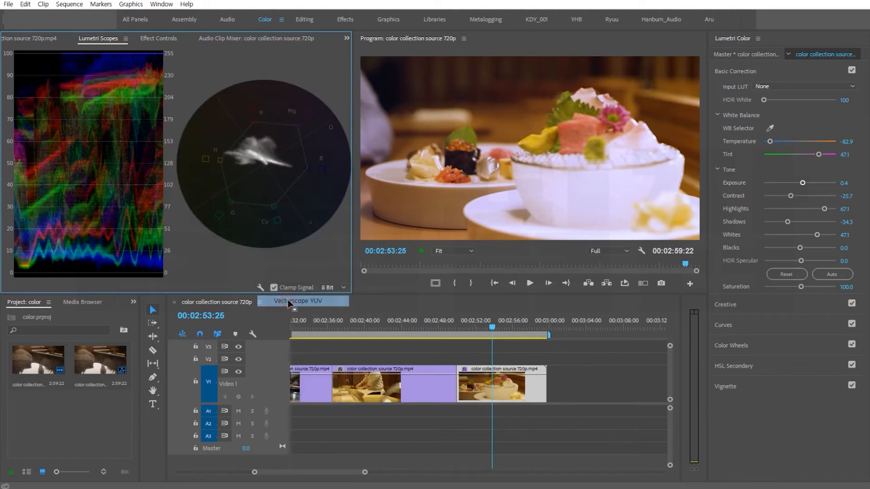
pyautogui.click(260, 287)
pyautogui.click(288, 335)
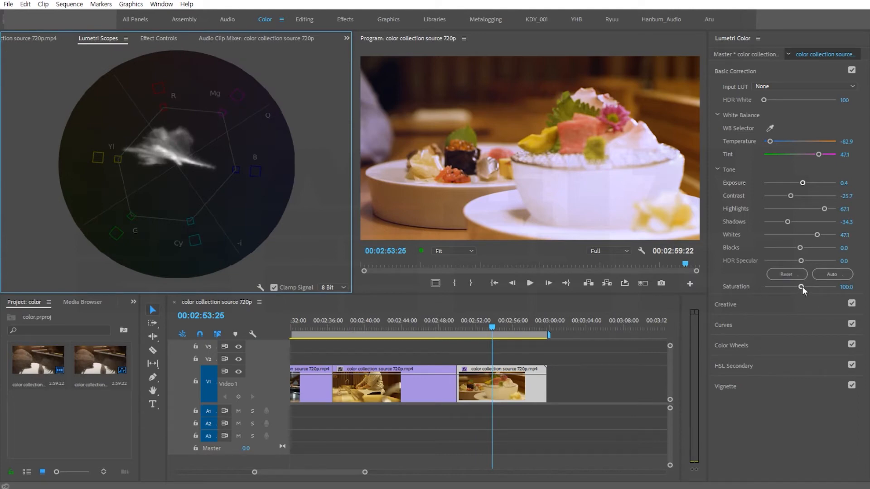
# - Test the food dish clip's Saturation at the extremes of 200 and 0, and settle it at 112.9
pyautogui.moveTo(802, 286); pyautogui.dragTo(839, 287)
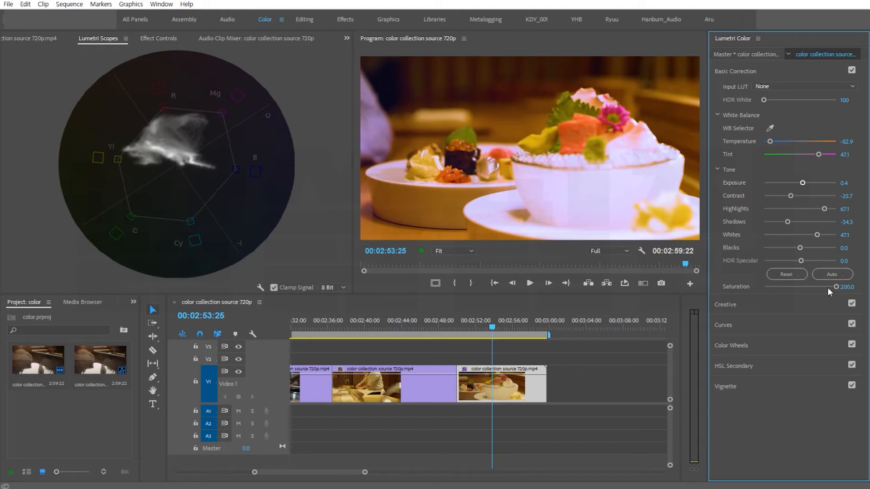
pyautogui.moveTo(836, 288); pyautogui.dragTo(705, 285)
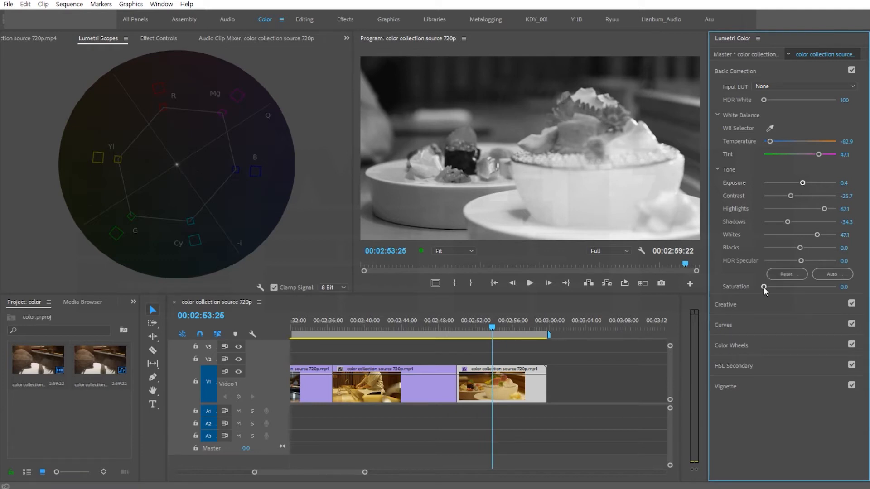
pyautogui.moveTo(765, 287)
pyautogui.mouseDown()
pyautogui.moveTo(810, 290)
pyautogui.moveTo(791, 289)
pyautogui.moveTo(803, 285)
pyautogui.mouseUp()
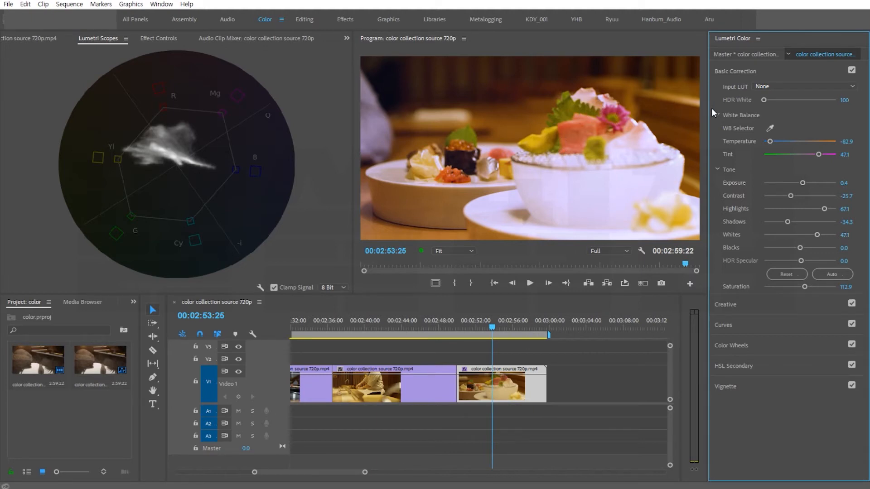
# - Compare the food dish clip with and without its Basic Correction by toggling the correction repeatedly, leaving it enabled
pyautogui.click(852, 71)
pyautogui.click(852, 71)
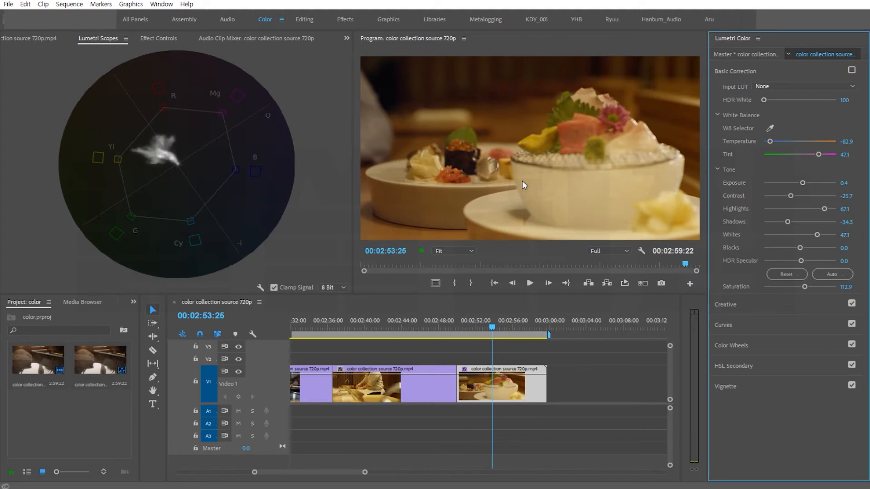
pyautogui.click(851, 70)
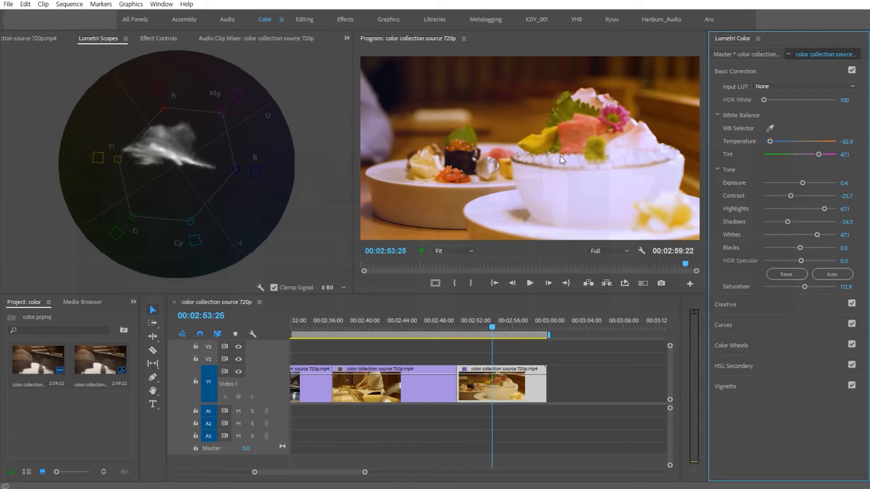
pyautogui.click(851, 70)
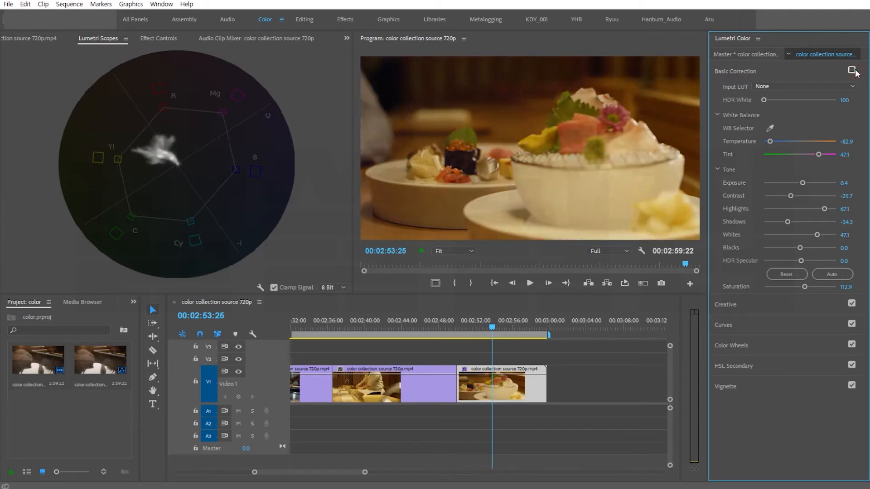
pyautogui.click(851, 70)
pyautogui.click(852, 70)
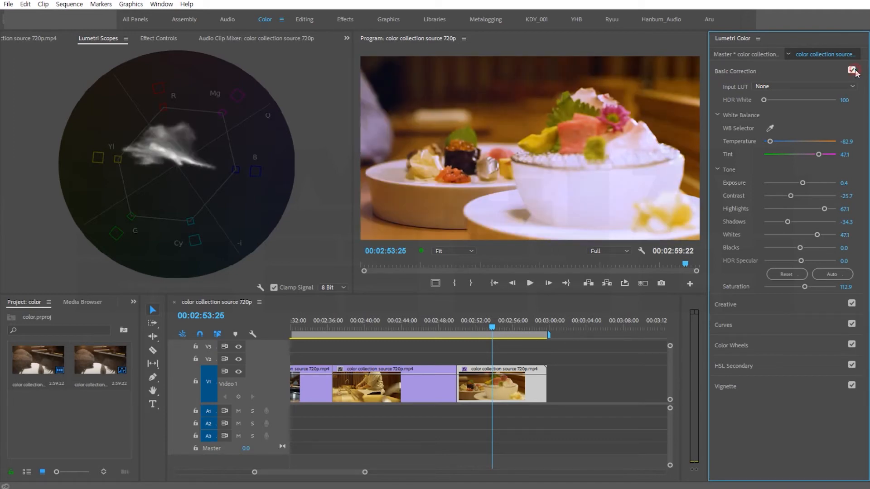
pyautogui.click(852, 70)
pyautogui.click(851, 70)
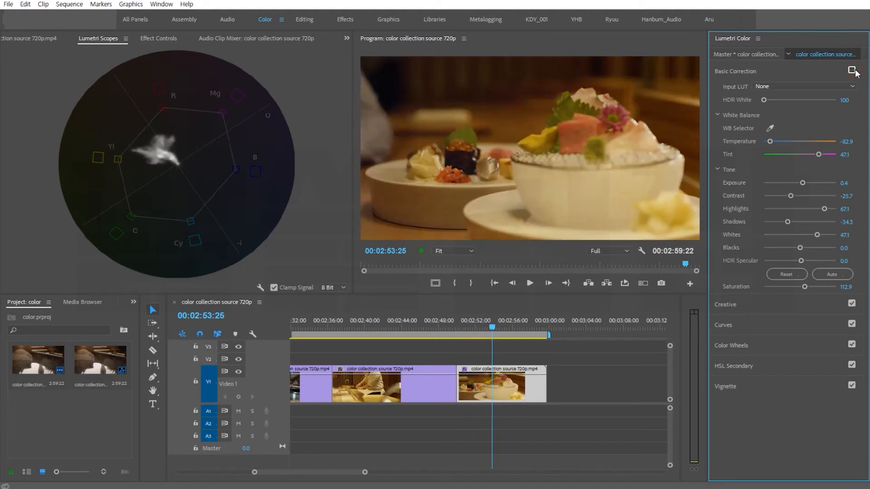
pyautogui.click(851, 70)
pyautogui.click(851, 71)
pyautogui.click(851, 70)
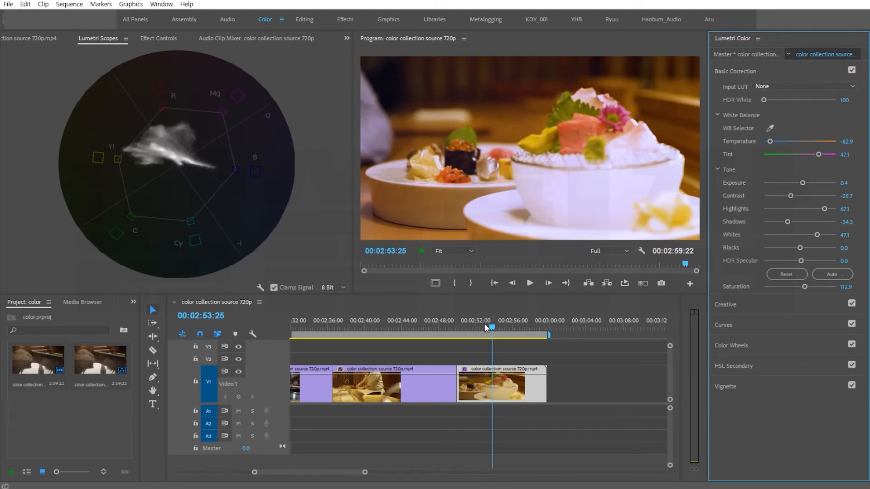
# - Scrub the food dish clip to 00:02:55:20 and expand the Creative settings in place of Basic Correction
pyautogui.moveTo(485, 323); pyautogui.dragTo(573, 352)
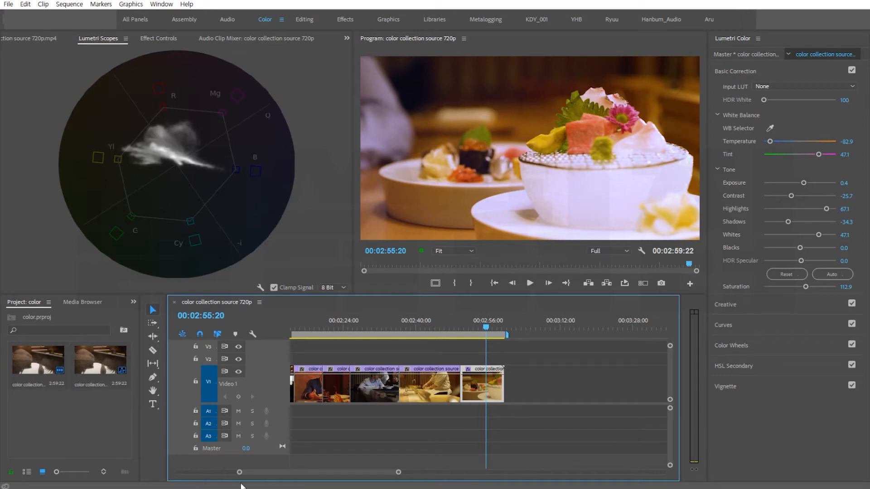
pyautogui.moveTo(239, 473); pyautogui.dragTo(200, 470)
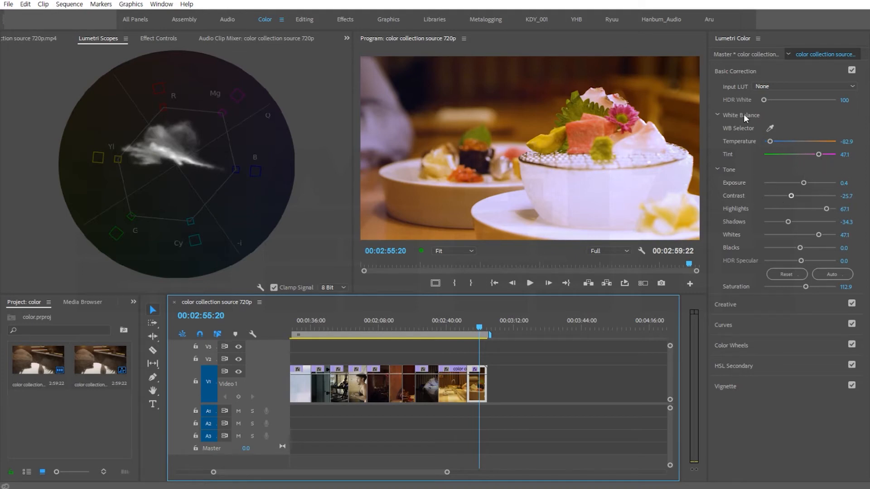
pyautogui.click(743, 71)
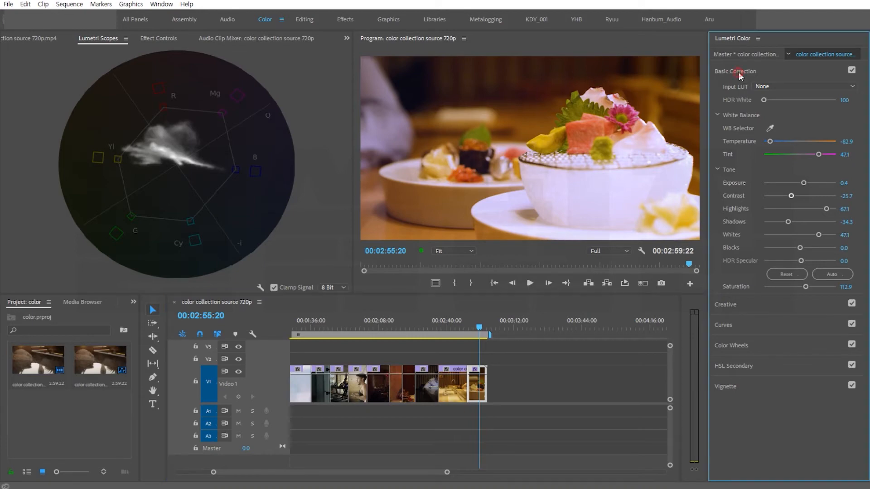
pyautogui.click(725, 91)
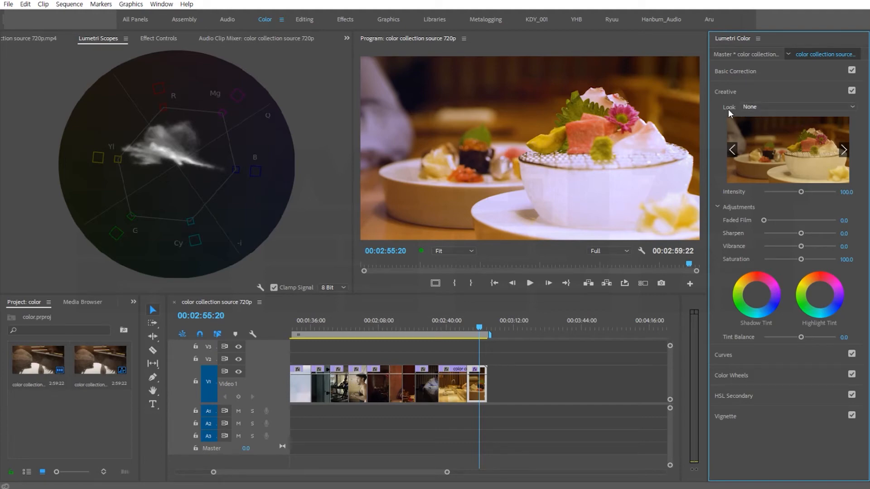
# - Try the creative looks Fuji ETERNA 250D Fuji 3510, Kodak 5205 Fuji 3510 and SL BLEACH HDR on the food dish clip
pyautogui.click(760, 108)
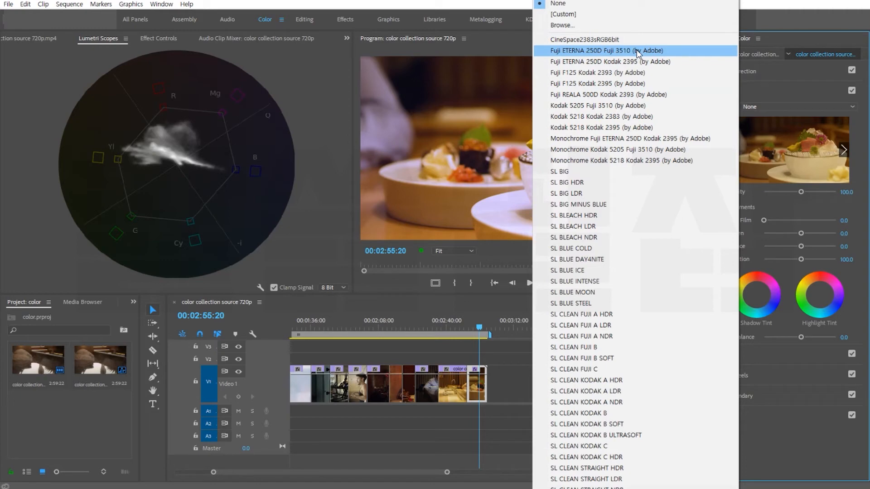
pyautogui.click(561, 52)
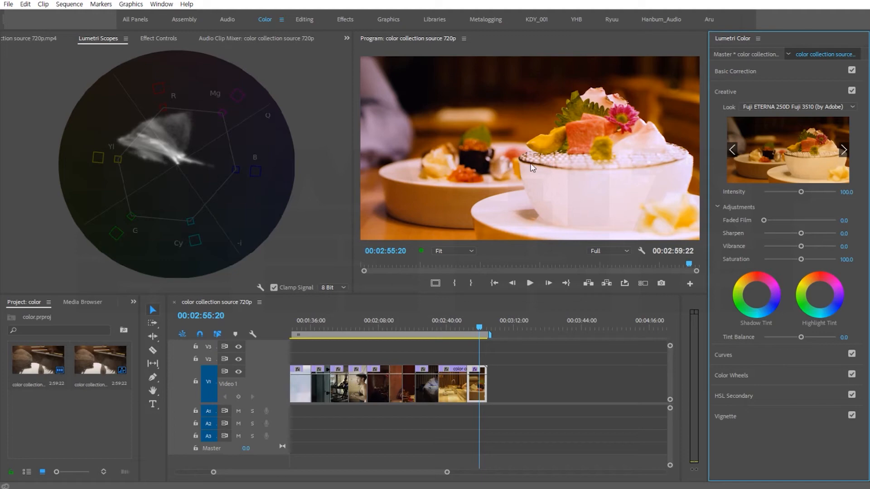
pyautogui.click(774, 107)
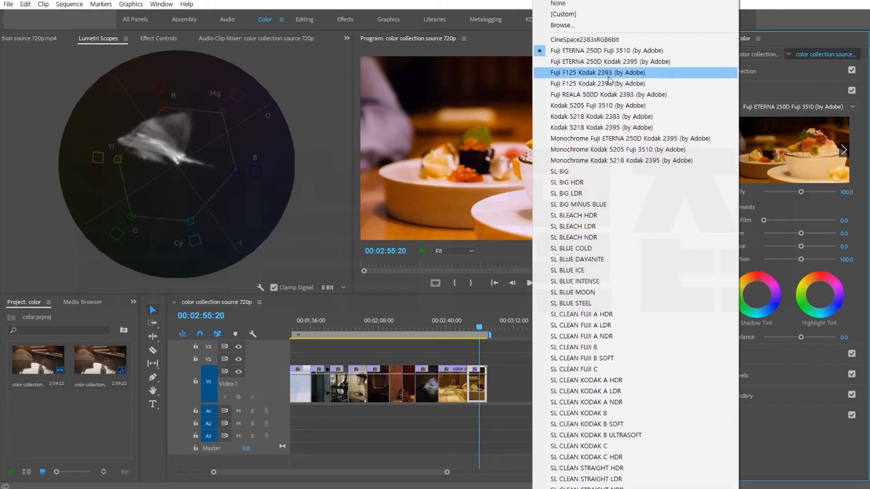
pyautogui.click(573, 106)
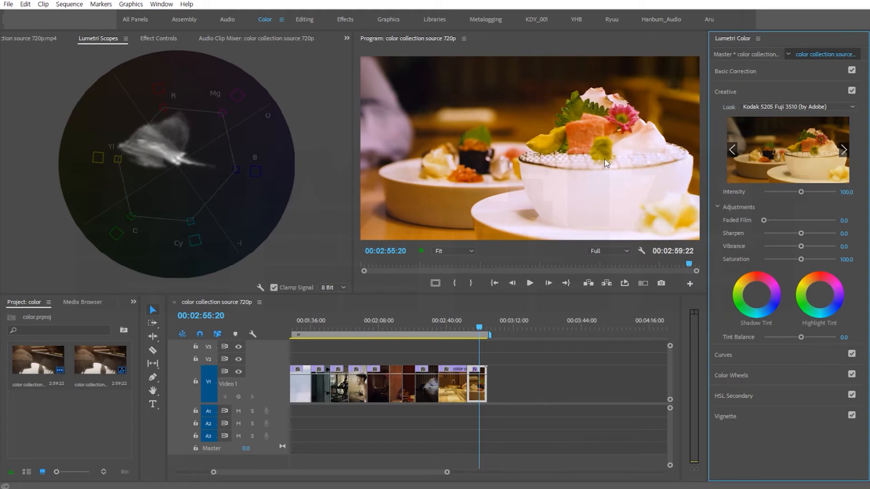
pyautogui.click(774, 106)
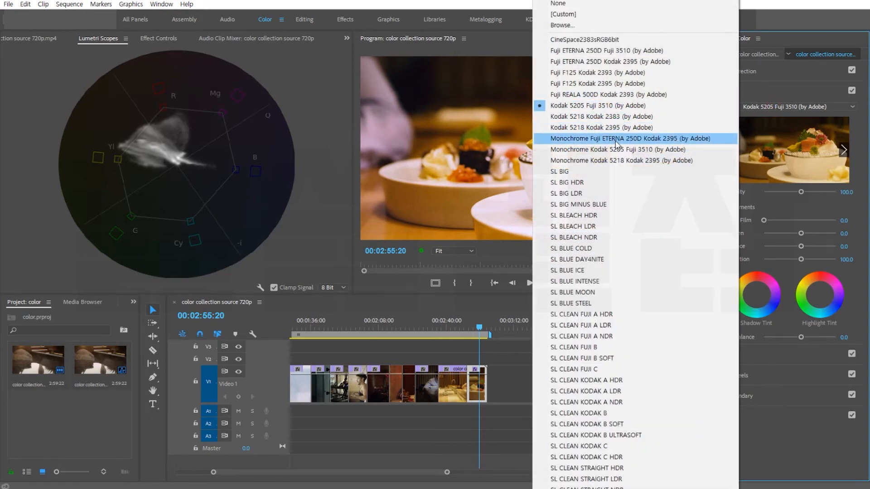
pyautogui.click(576, 217)
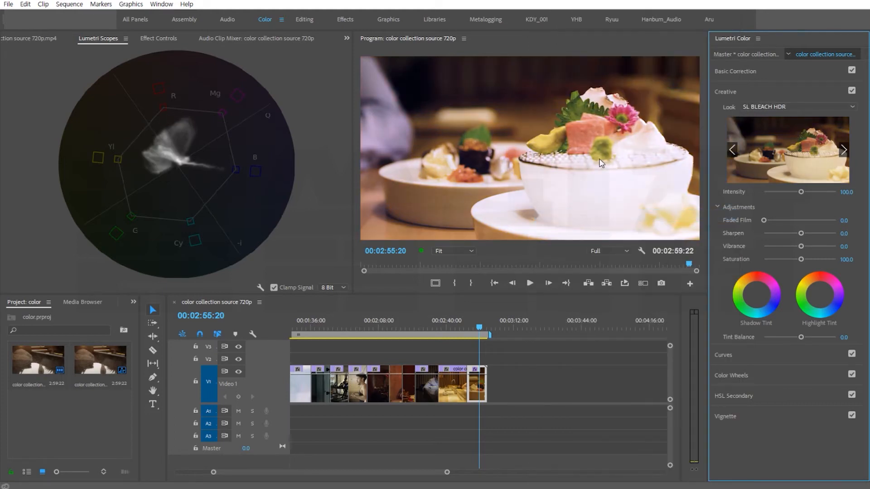
# - Try the creative looks SL BLUE COLD and SL BLUE STEEL on the food dish clip
pyautogui.click(755, 106)
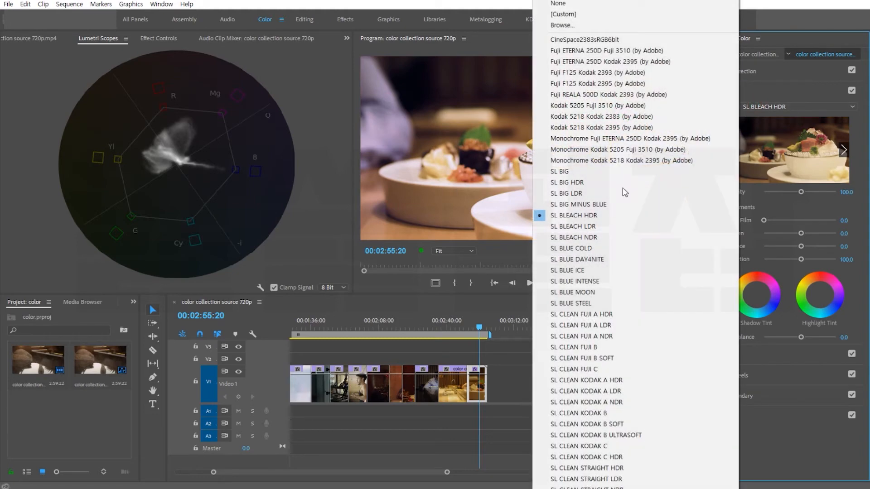
pyautogui.click(621, 249)
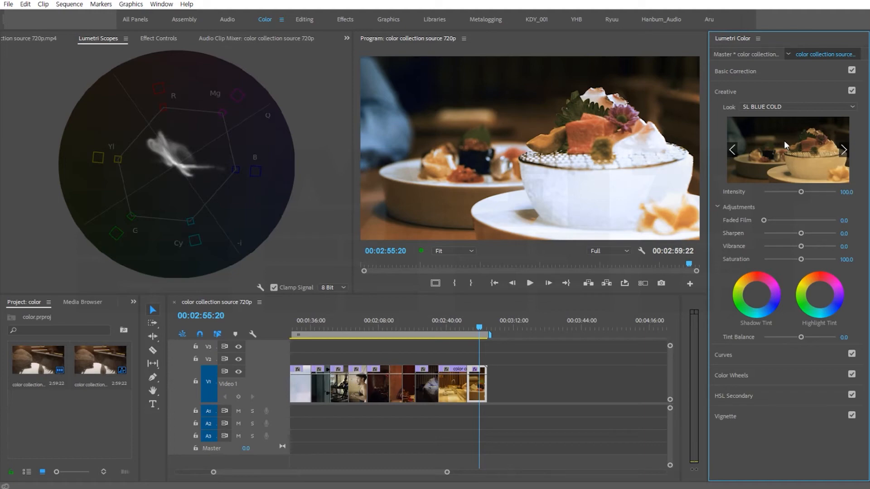
pyautogui.click(784, 105)
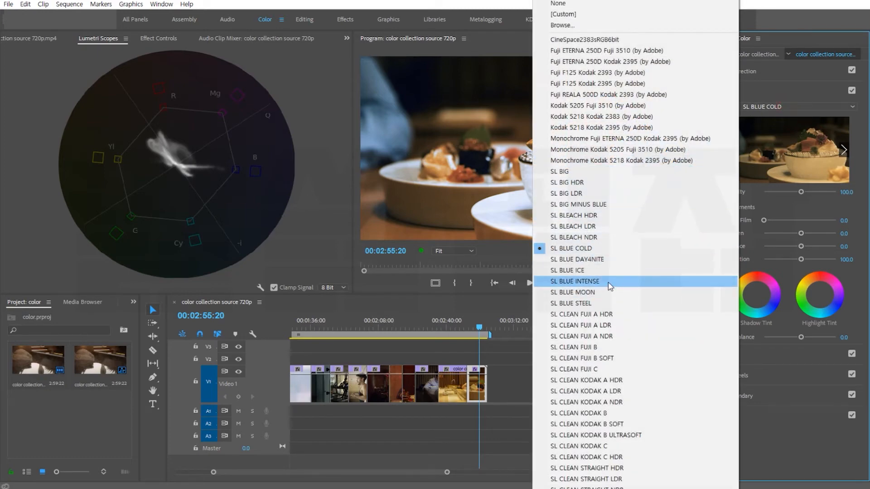
pyautogui.click(602, 309)
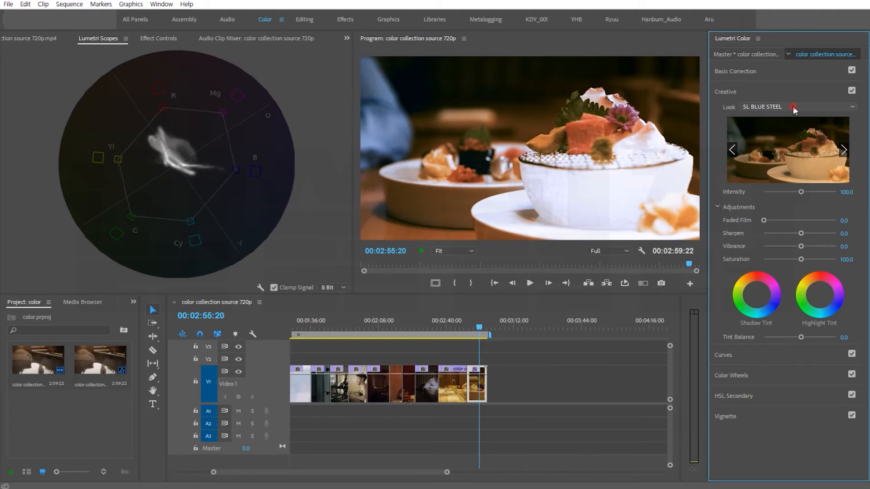
# - Try the SL CLEAN FUJI B and SL CLEAN FUJI C looks on the food dish clip, and apply SL CLEAN KODAK B
pyautogui.click(793, 106)
pyautogui.click(592, 349)
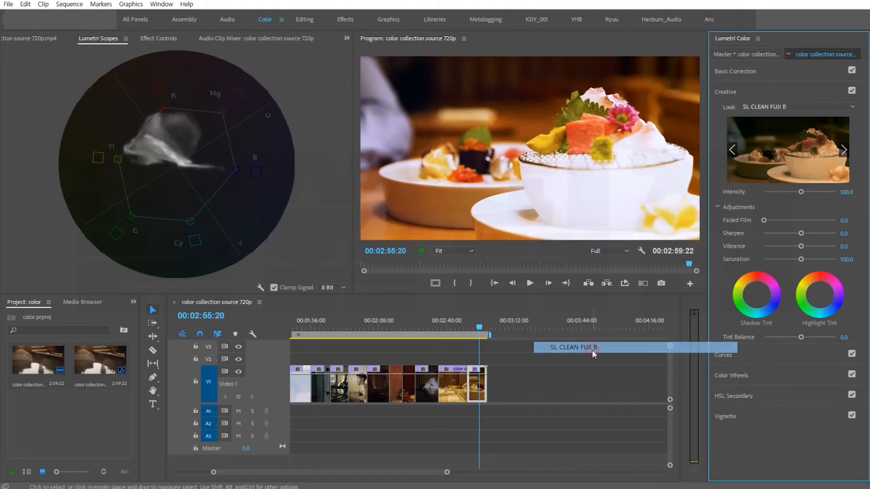
pyautogui.click(781, 107)
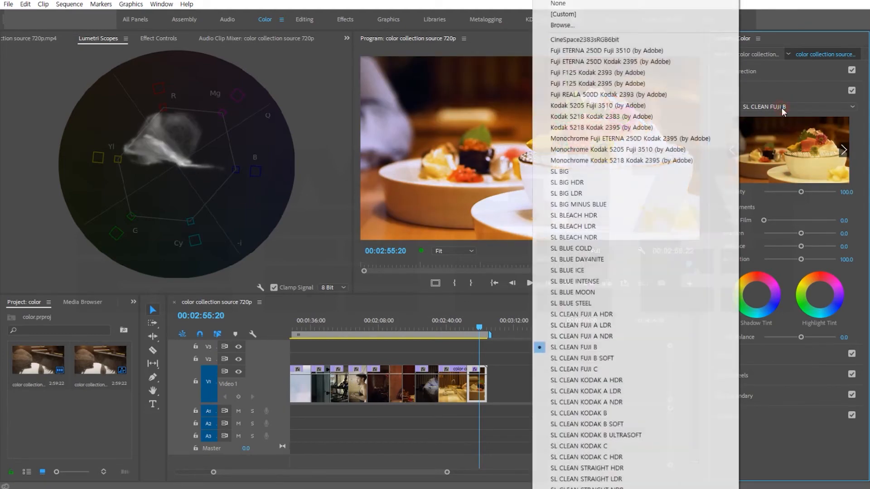
pyautogui.click(608, 368)
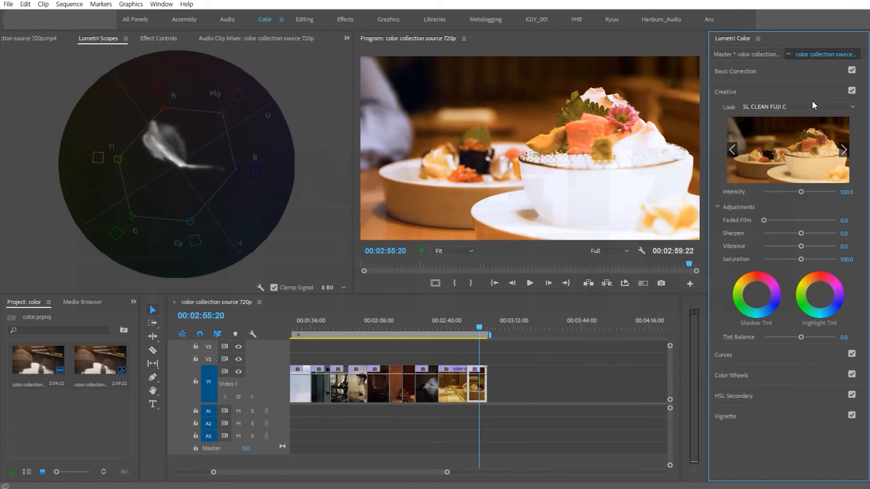
pyautogui.click(795, 105)
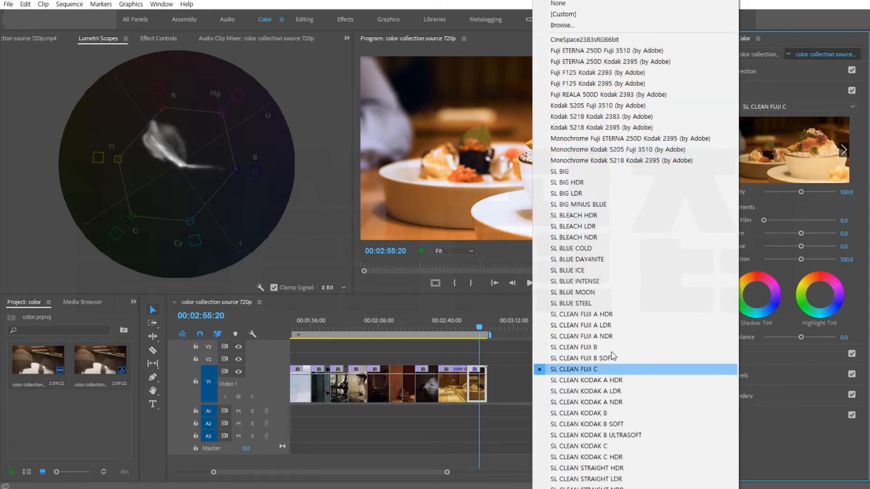
pyautogui.click(625, 417)
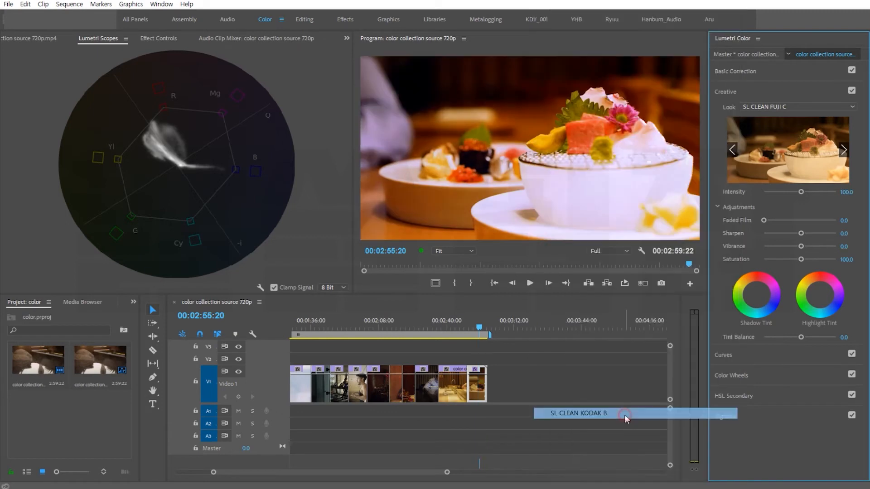
# - Try the SL CLEAN KODAK B SOFT look on the food dish clip and turn off its Basic Correction
pyautogui.click(766, 103)
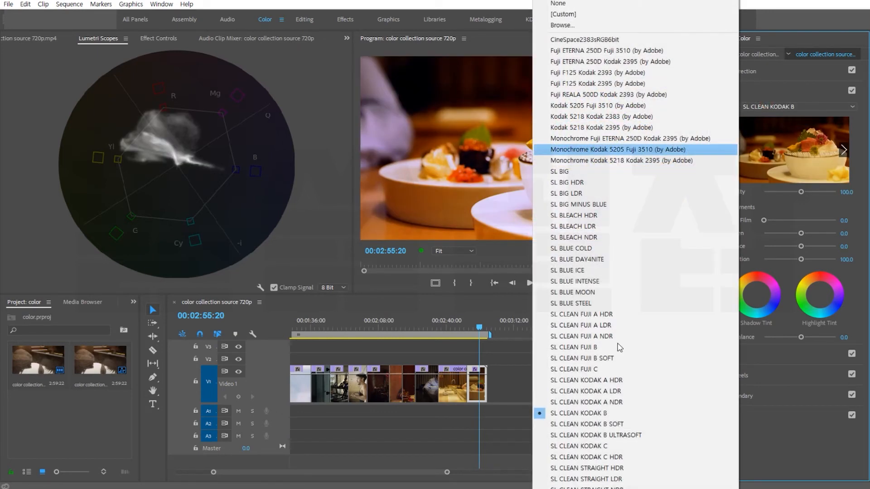
pyautogui.click(617, 425)
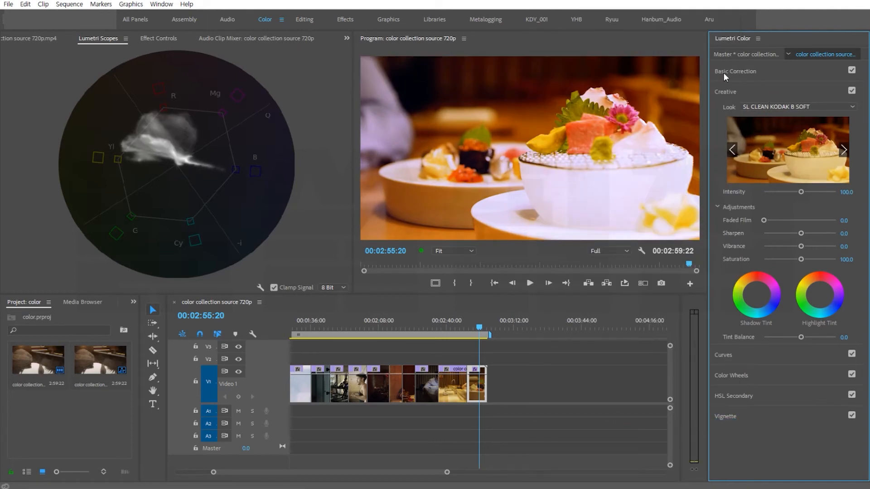
pyautogui.click(852, 71)
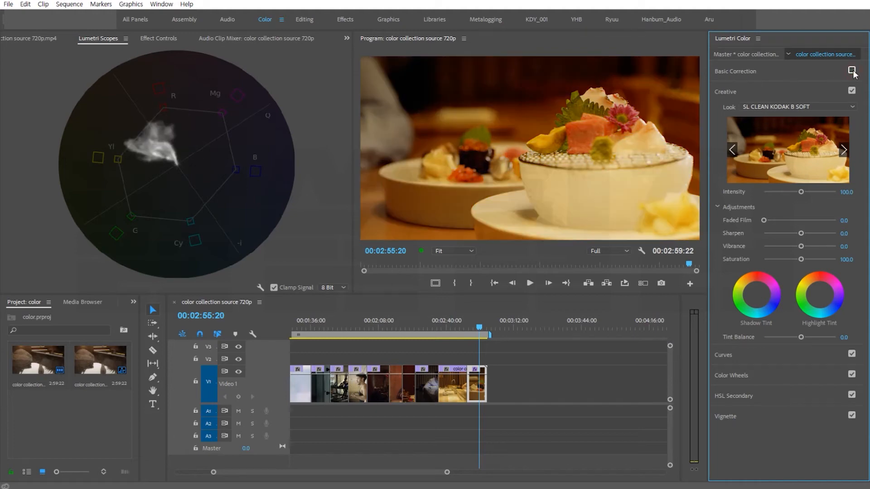
# - Try the SL BLUE STEEL, SL CLEAN FUJI B SOFT and Kodak 5205 Fuji 3510 looks on the clip without Basic Correction
pyautogui.click(811, 107)
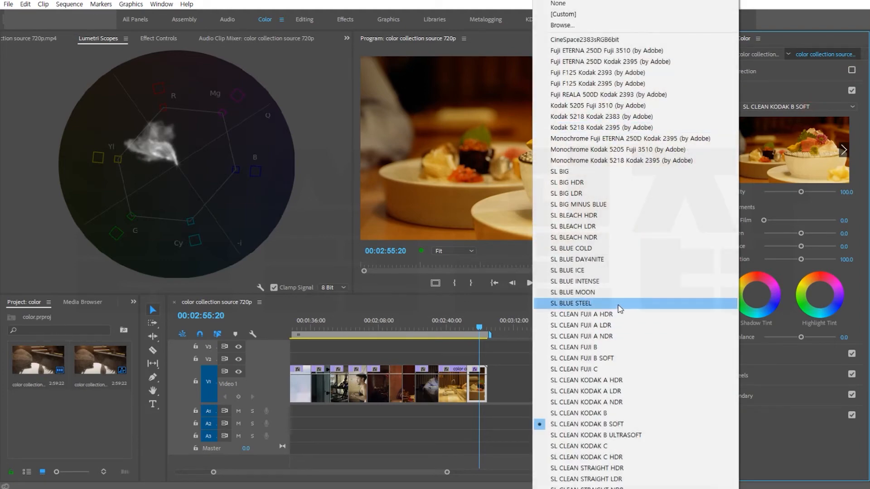
pyautogui.click(618, 304)
pyautogui.click(812, 108)
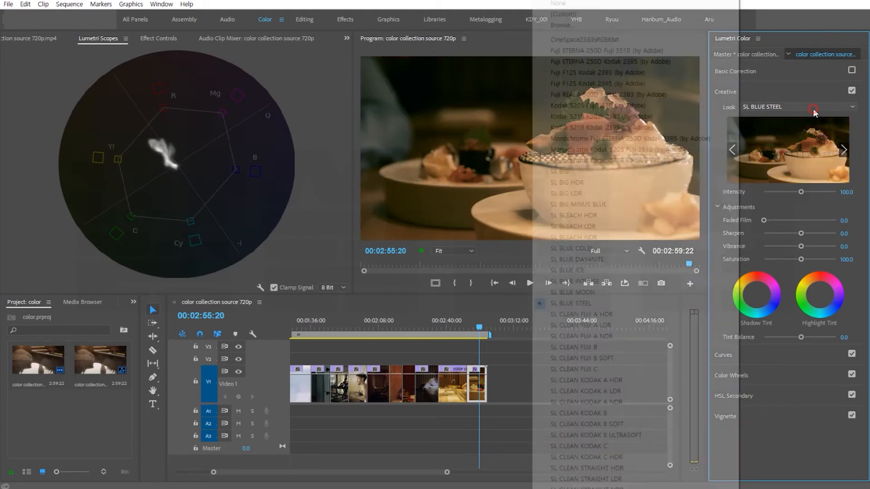
pyautogui.click(612, 360)
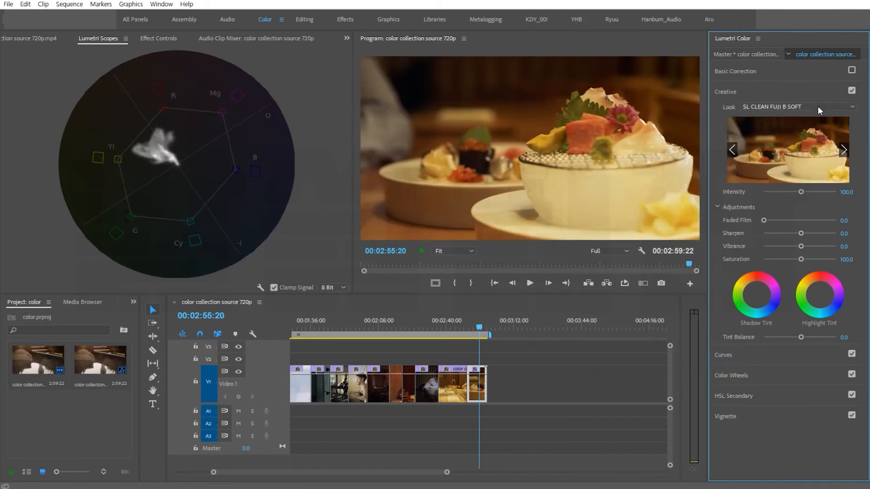
pyautogui.click(807, 107)
pyautogui.click(665, 108)
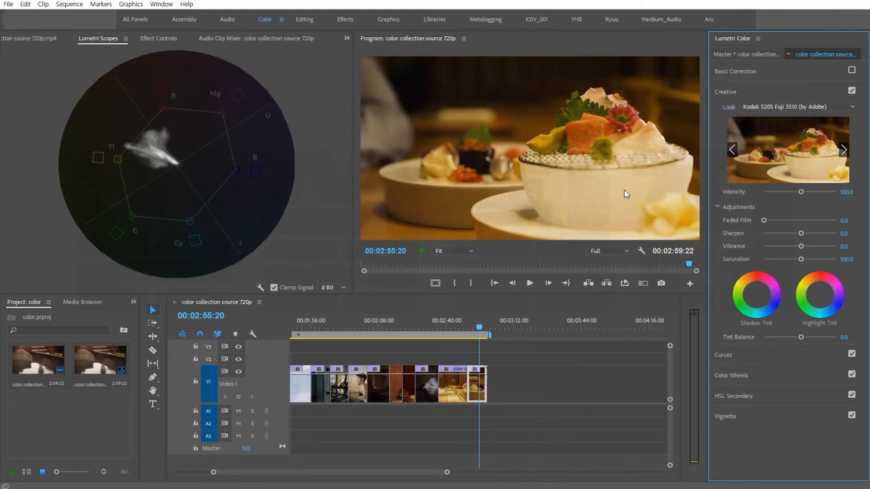
# - Apply the Fuji ETERNA 250D Fuji 3510 look to the food dish clip and turn Basic Correction back on
pyautogui.click(778, 107)
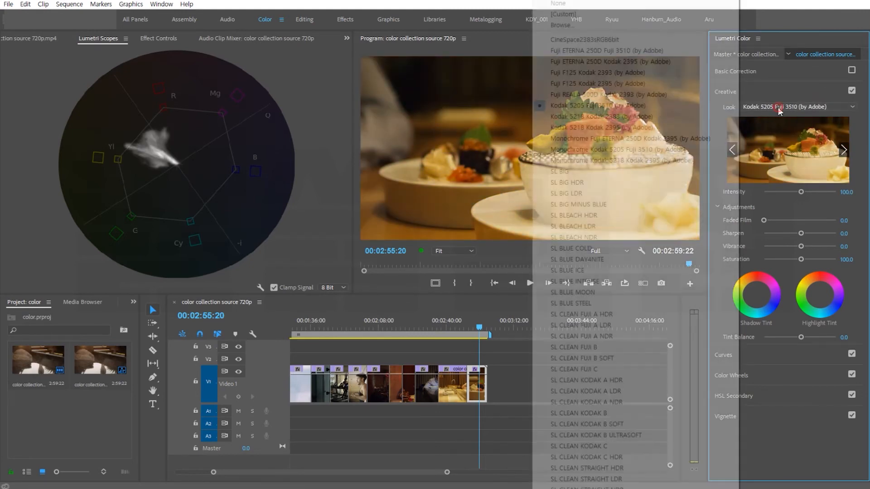
pyautogui.click(646, 51)
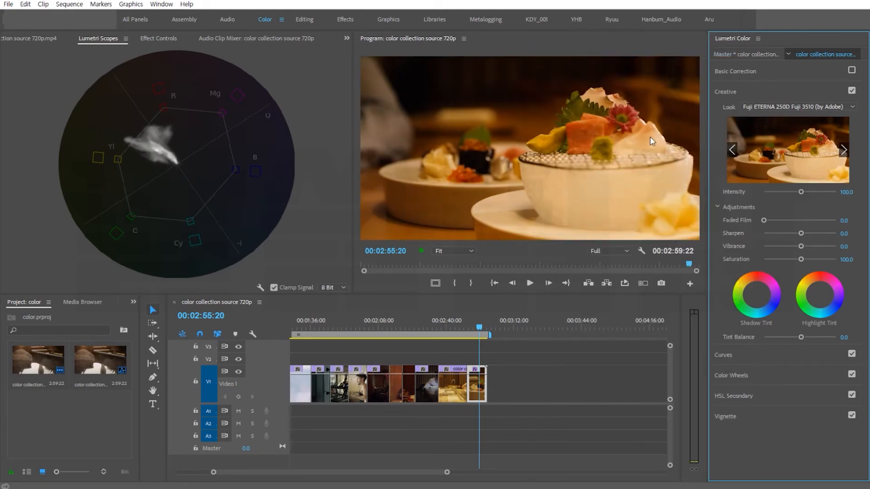
pyautogui.click(852, 70)
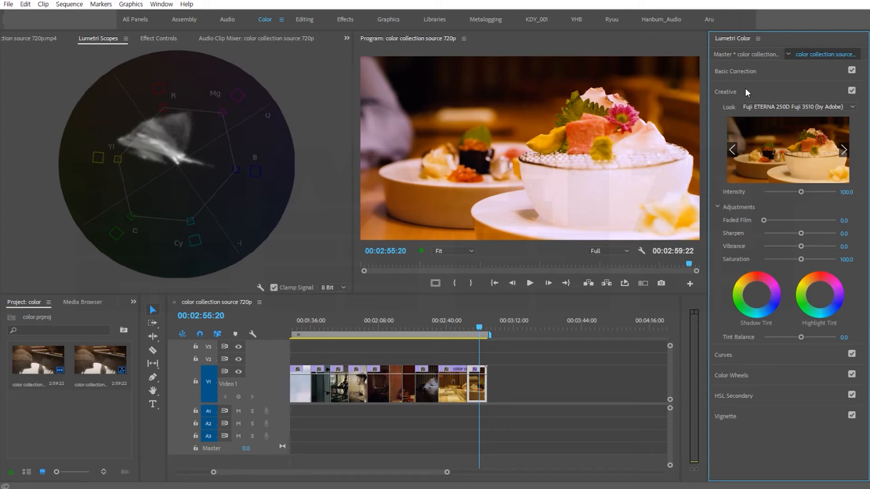
# - In the Creative settings, set Intensity to 115.7, Faded Film to 37.9, Sharpen to 22.9, Vibrance to 38.6 and Saturation to 140.0
pyautogui.click(745, 71)
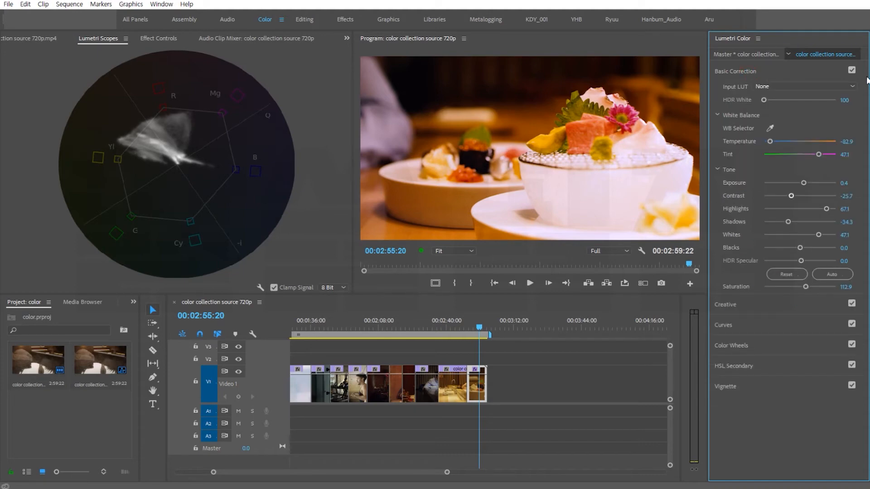
pyautogui.click(750, 71)
pyautogui.click(737, 93)
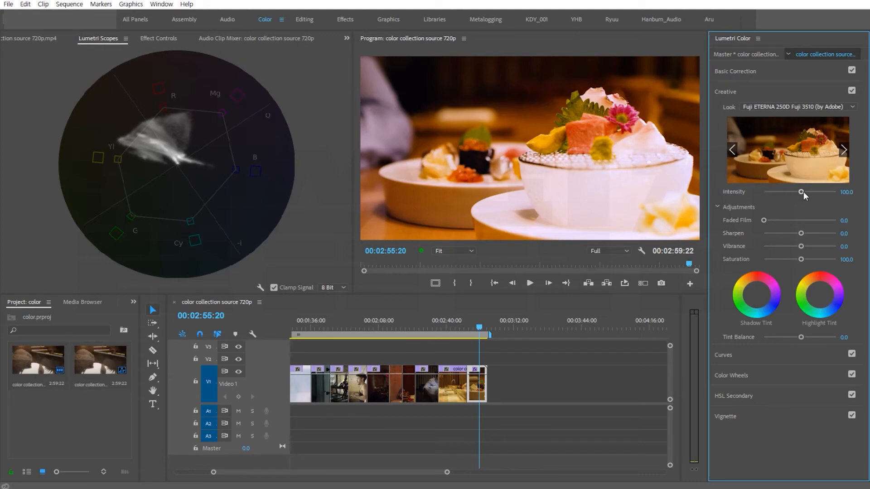
pyautogui.moveTo(802, 192)
pyautogui.mouseDown()
pyautogui.moveTo(837, 194)
pyautogui.moveTo(783, 189)
pyautogui.moveTo(826, 188)
pyautogui.moveTo(795, 189)
pyautogui.moveTo(813, 193)
pyautogui.moveTo(804, 192)
pyautogui.mouseUp()
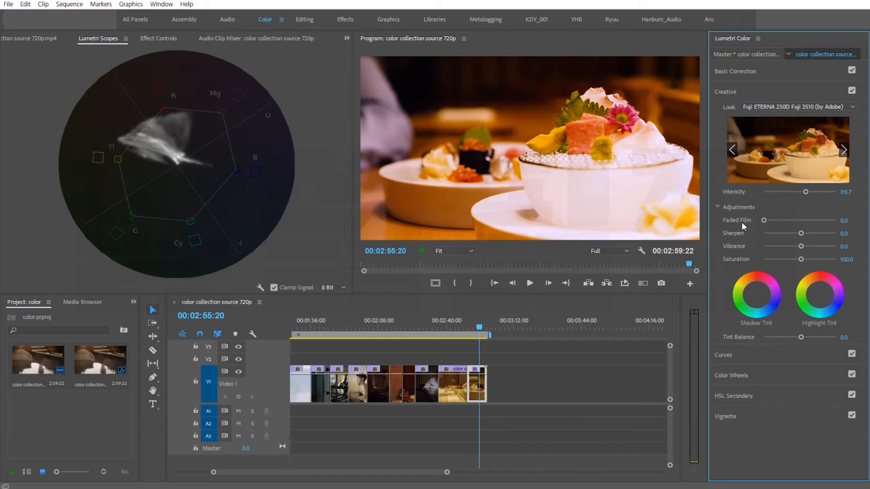
pyautogui.moveTo(764, 220); pyautogui.dragTo(812, 216)
pyautogui.moveTo(813, 218); pyautogui.dragTo(813, 259)
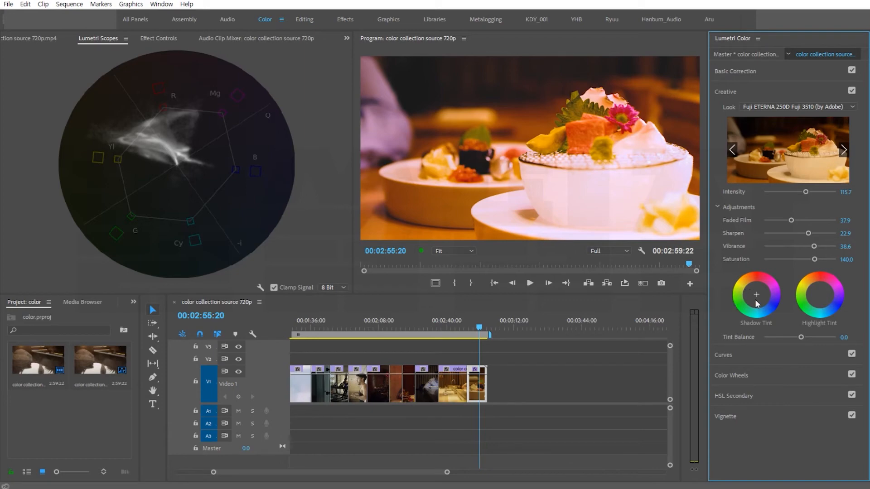
# - Shift the Shadow Tint towards red and the Highlight Tint very slightly towards red
pyautogui.moveTo(759, 297); pyautogui.dragTo(756, 294)
pyautogui.moveTo(757, 294); pyautogui.dragTo(756, 289)
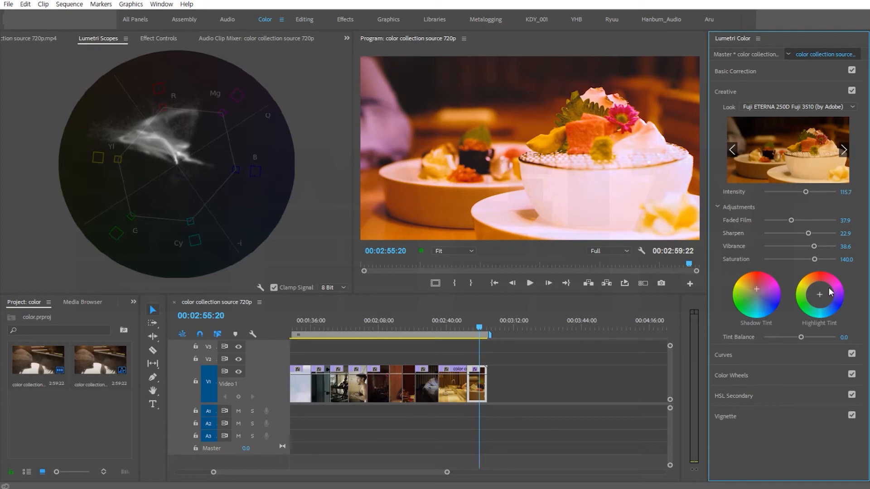
pyautogui.moveTo(819, 295); pyautogui.dragTo(820, 293)
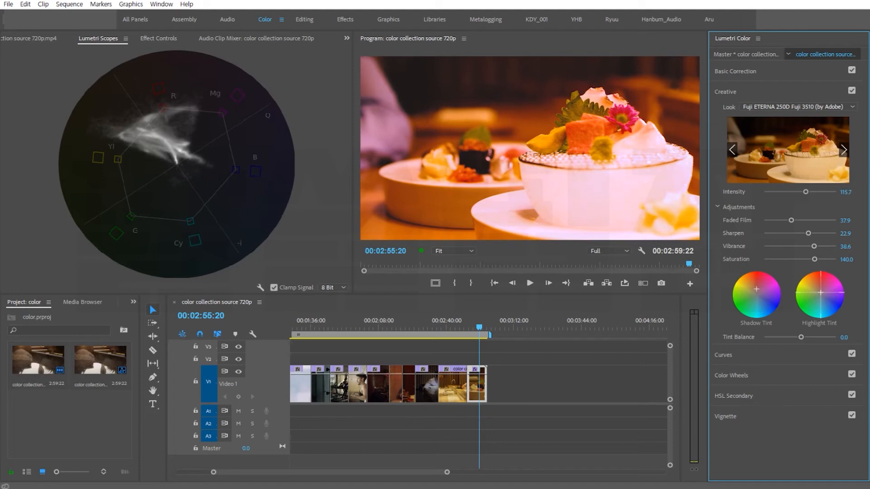
pyautogui.moveTo(819, 293); pyautogui.dragTo(819, 293)
# - Toggle the Creative section off and on repeatedly to compare the food dish image with and without it
pyautogui.click(852, 91)
pyautogui.click(852, 91)
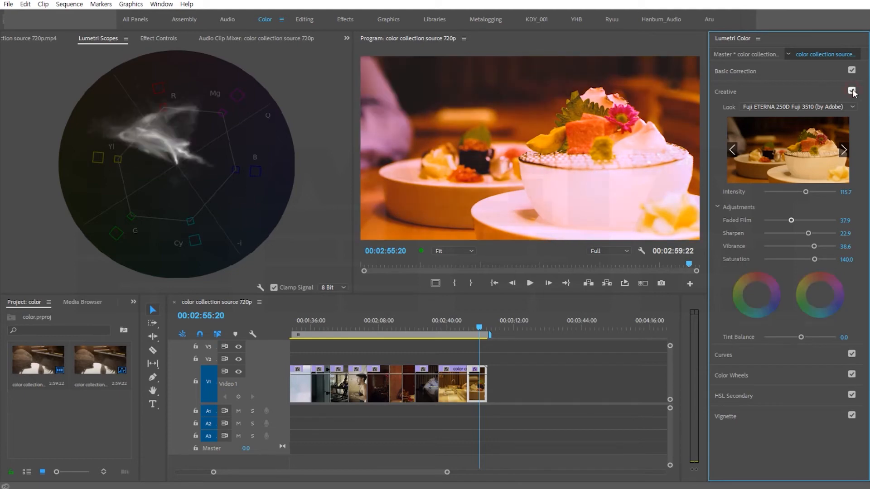
pyautogui.click(851, 91)
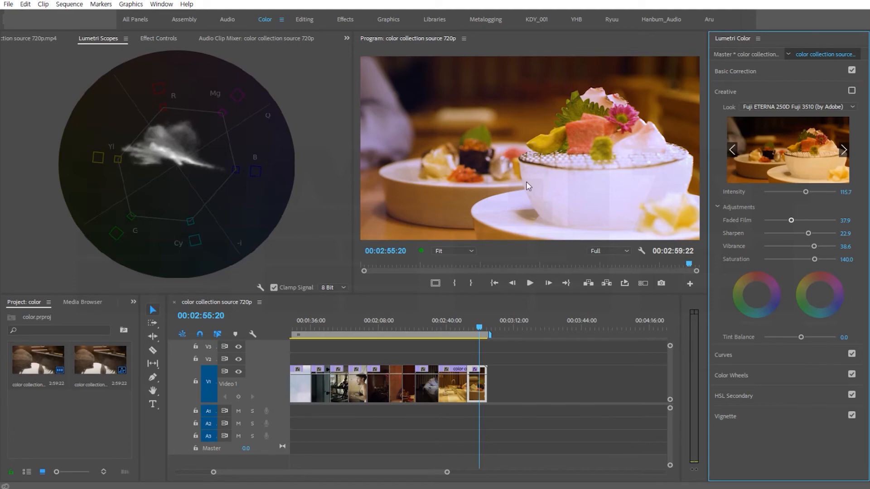
pyautogui.click(852, 91)
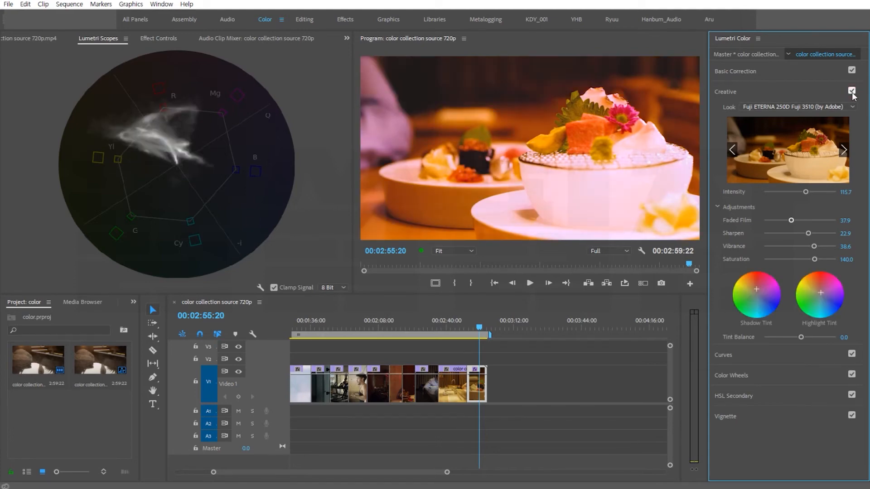
pyautogui.click(851, 91)
pyautogui.click(852, 91)
pyautogui.click(852, 91)
pyautogui.click(852, 91)
pyautogui.click(851, 91)
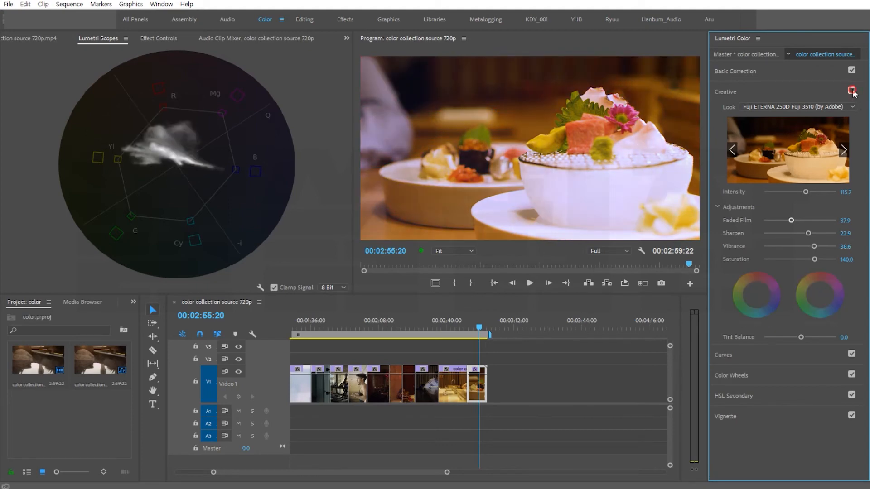
pyautogui.click(852, 91)
pyautogui.click(852, 91)
pyautogui.click(851, 91)
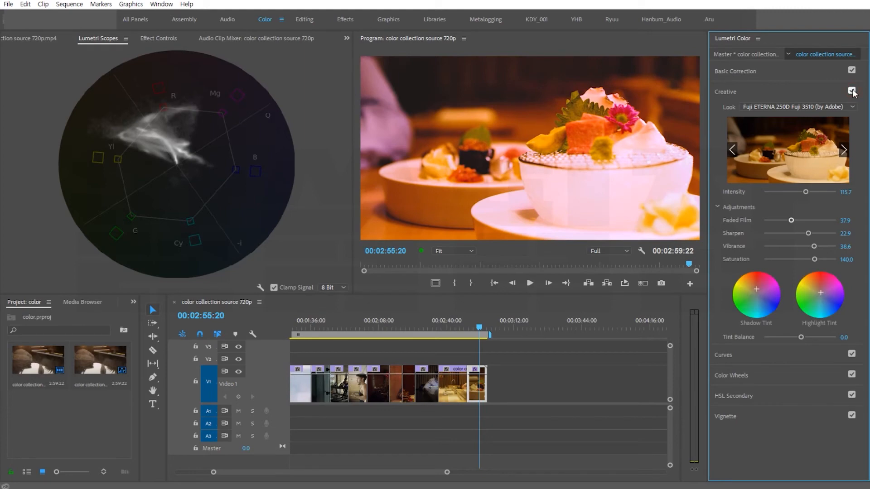
# - Turn off both Creative and Basic Correction to view the ungraded image, and re-enable both
pyautogui.click(852, 91)
pyautogui.click(851, 70)
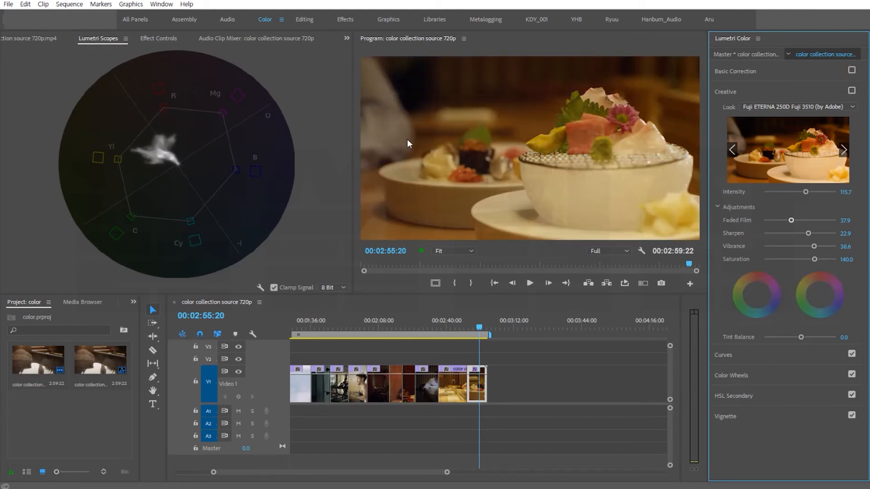
pyautogui.click(852, 70)
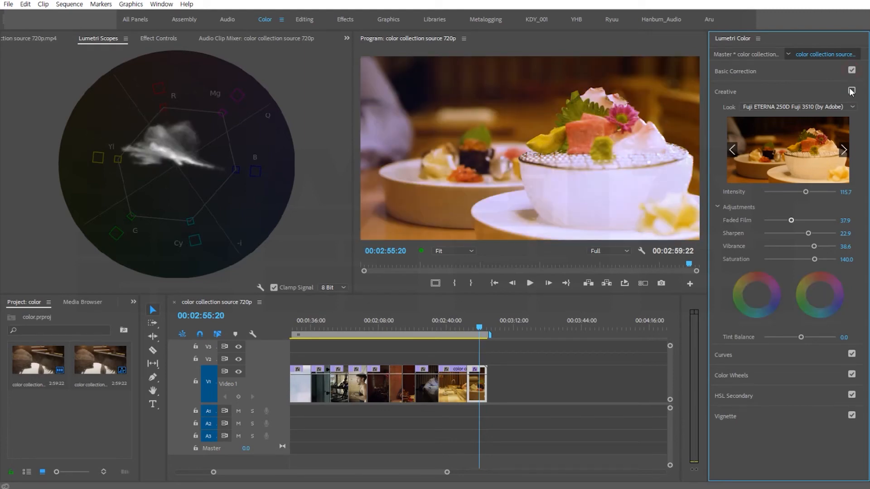
pyautogui.click(851, 91)
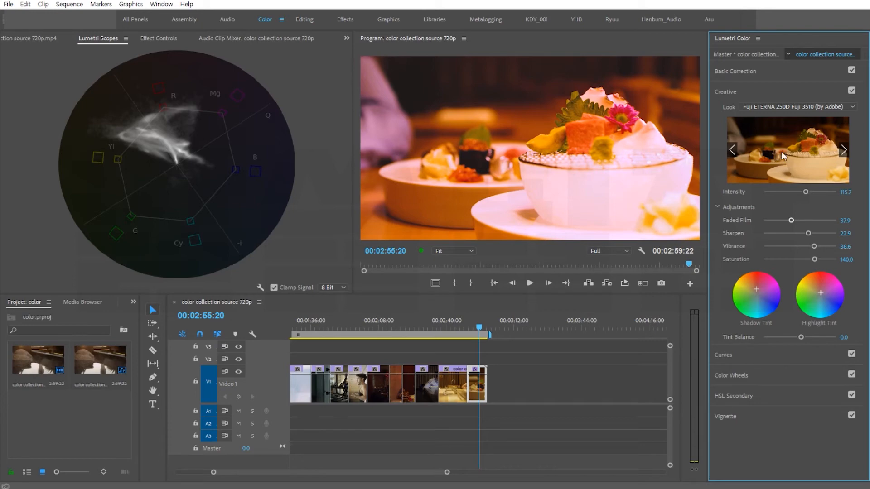
# - Collapse the Creative settings and expand Curves with both its RGB Curves and Hue Saturation Curves
pyautogui.click(728, 93)
pyautogui.click(726, 113)
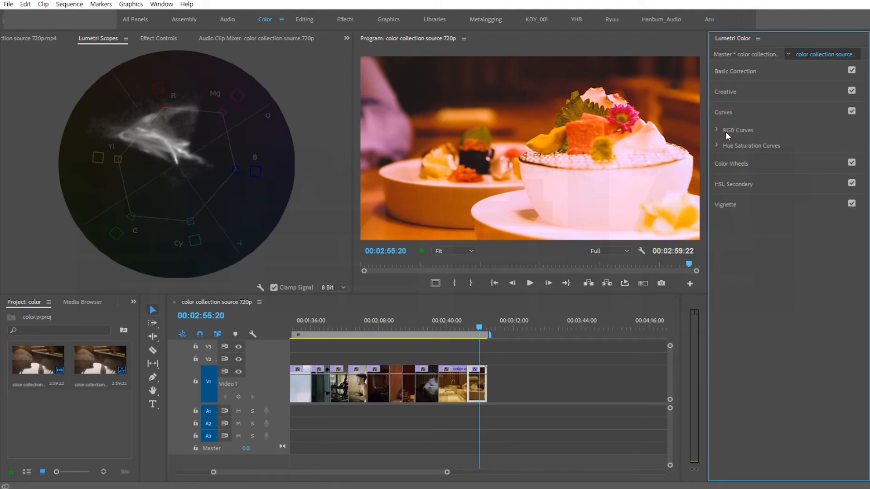
pyautogui.click(717, 130)
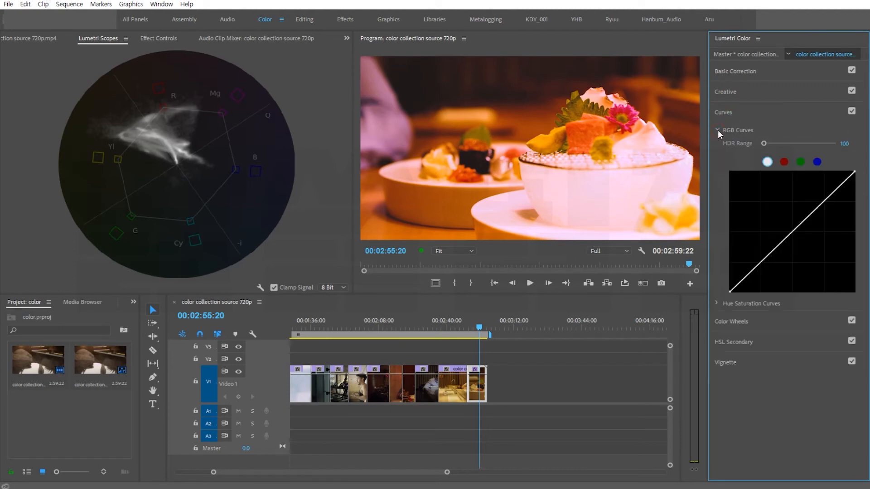
pyautogui.click(719, 304)
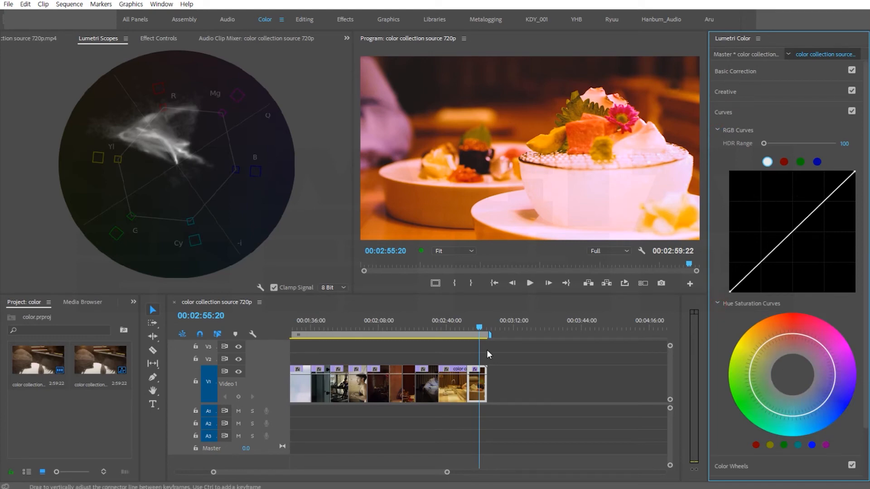
# - Go to the smiling woman's clip at 00:01:19:06 and add highlight and shadow control points to the white RGB curve
pyautogui.click(458, 325)
pyautogui.moveTo(455, 324); pyautogui.dragTo(432, 328)
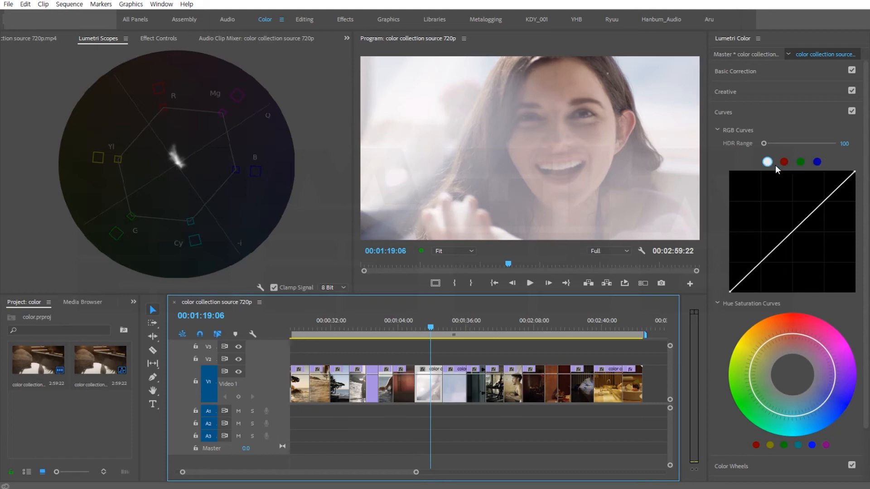
pyautogui.click(824, 203)
pyautogui.click(761, 263)
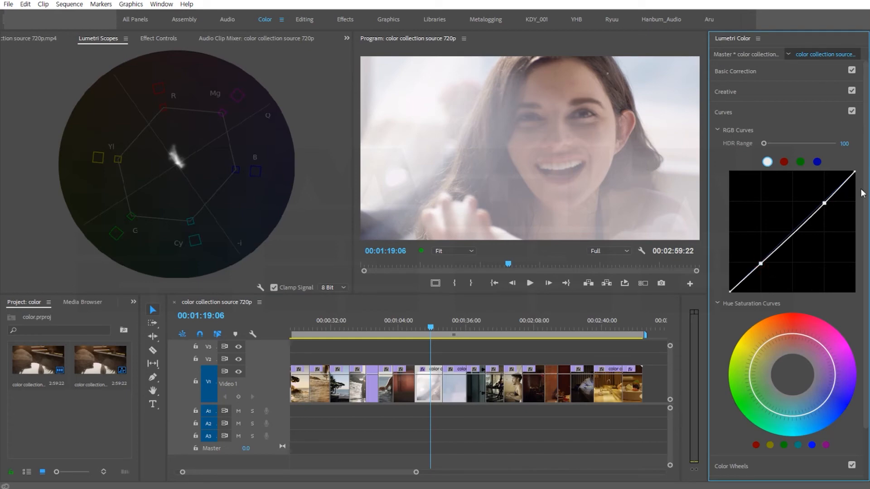
# - Raise the highlight and shadow points of the white RGB curve above the diagonal to brighten the image
pyautogui.moveTo(825, 203); pyautogui.dragTo(824, 187)
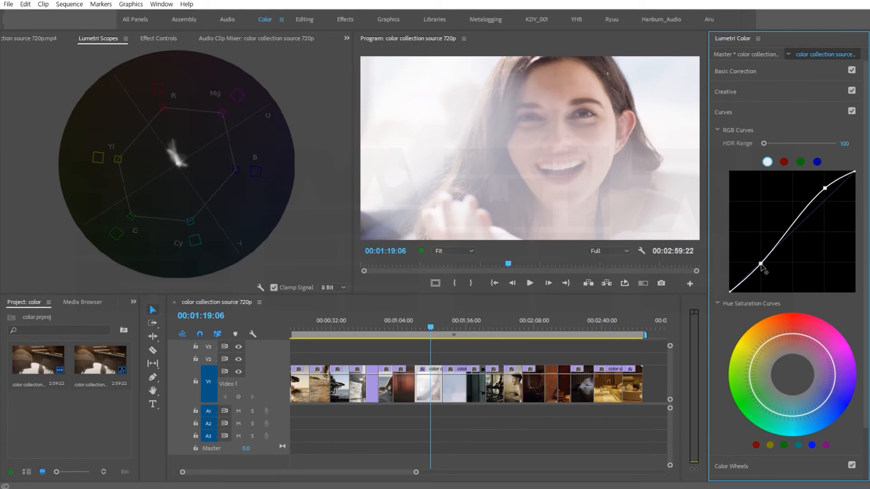
pyautogui.moveTo(761, 264); pyautogui.dragTo(757, 255)
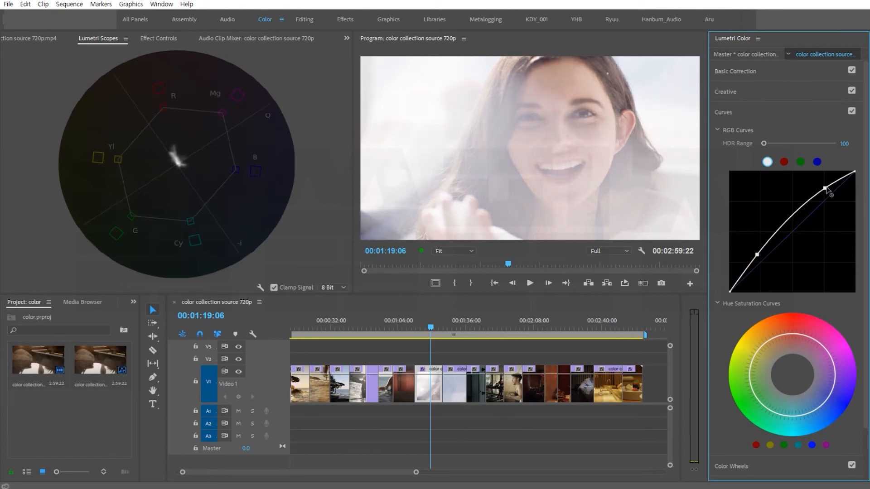
pyautogui.moveTo(825, 187); pyautogui.dragTo(821, 185)
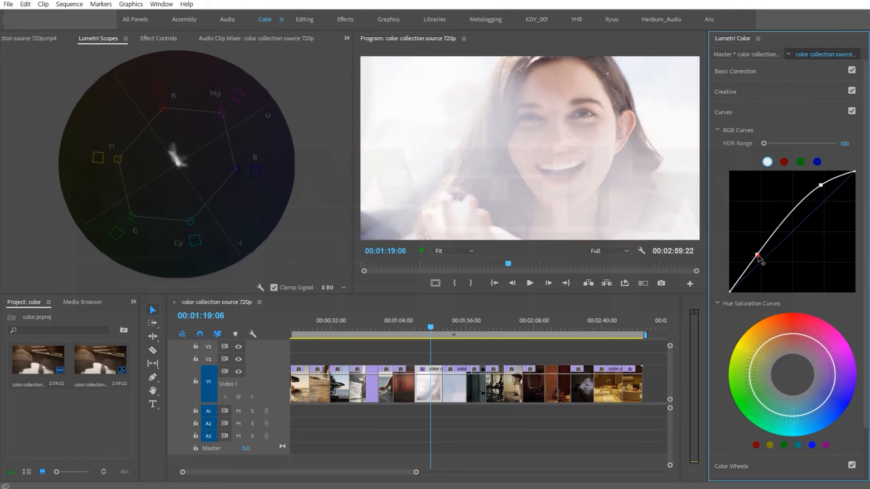
pyautogui.moveTo(757, 254); pyautogui.dragTo(755, 250)
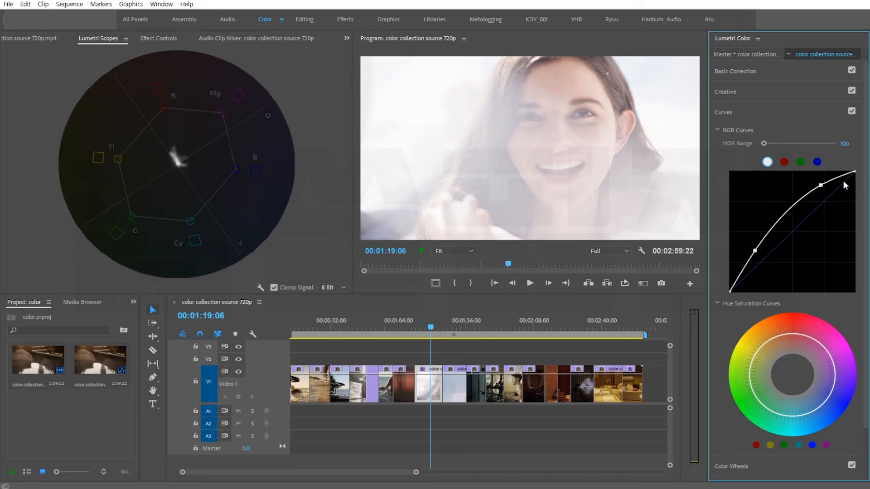
# - Lower the highlight and shadow points of the white RGB curve below the diagonal to darken the image
pyautogui.moveTo(821, 185); pyautogui.dragTo(837, 212)
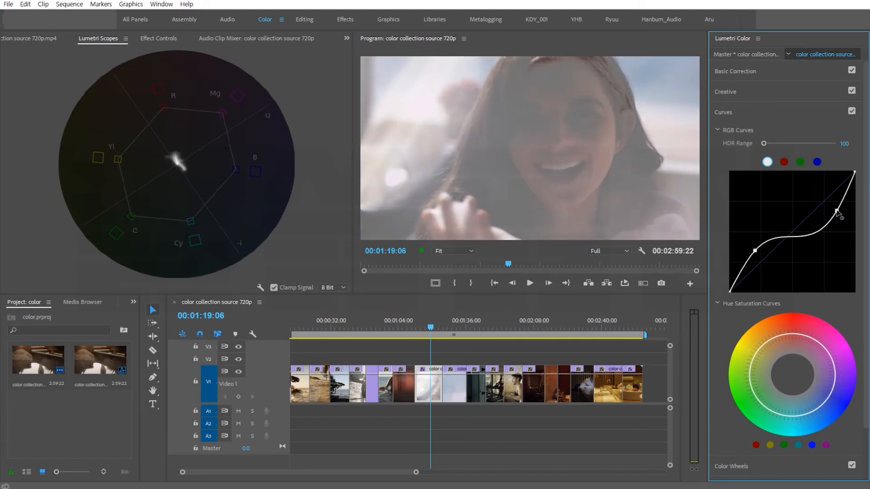
pyautogui.moveTo(755, 250); pyautogui.dragTo(778, 278)
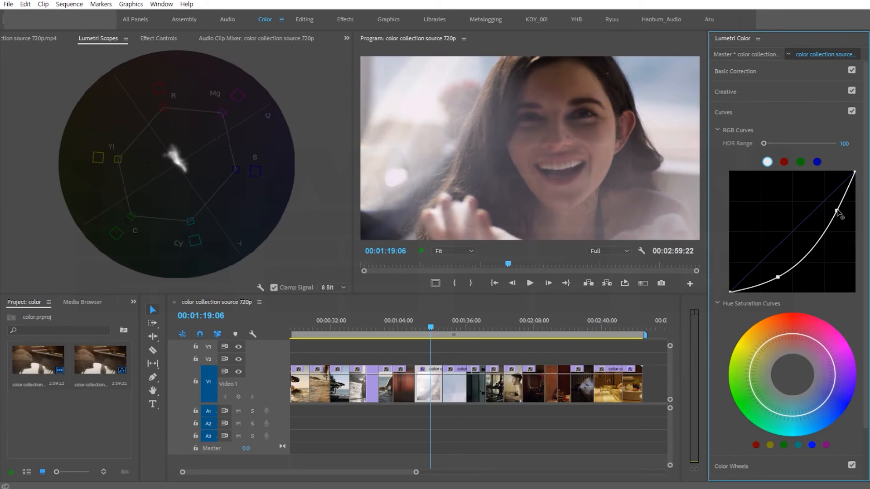
# - Fine-tune the white RGB curve by raising its highlight point and shifting its shadow point toward the midtones, keeping both below the diagonal
pyautogui.moveTo(836, 211); pyautogui.dragTo(834, 204)
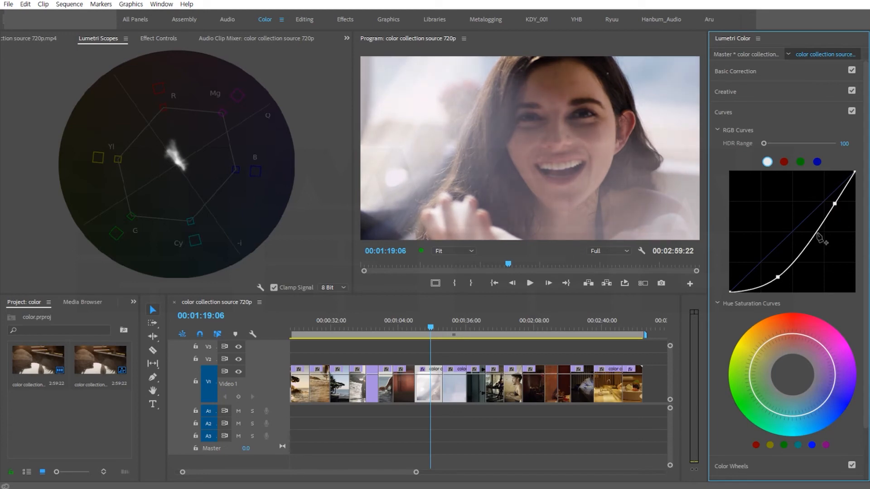
pyautogui.moveTo(777, 277)
pyautogui.mouseDown()
pyautogui.moveTo(780, 264)
pyautogui.moveTo(782, 274)
pyautogui.moveTo(790, 269)
pyautogui.mouseUp()
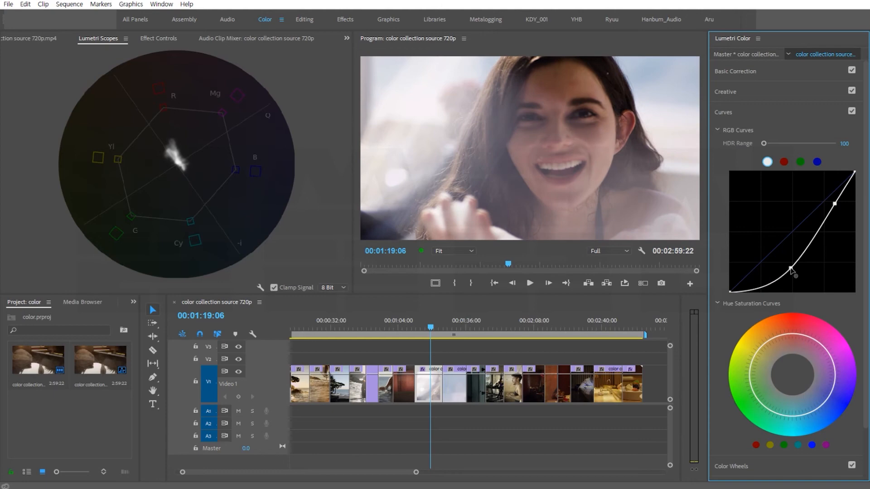
pyautogui.doubleClick(834, 205)
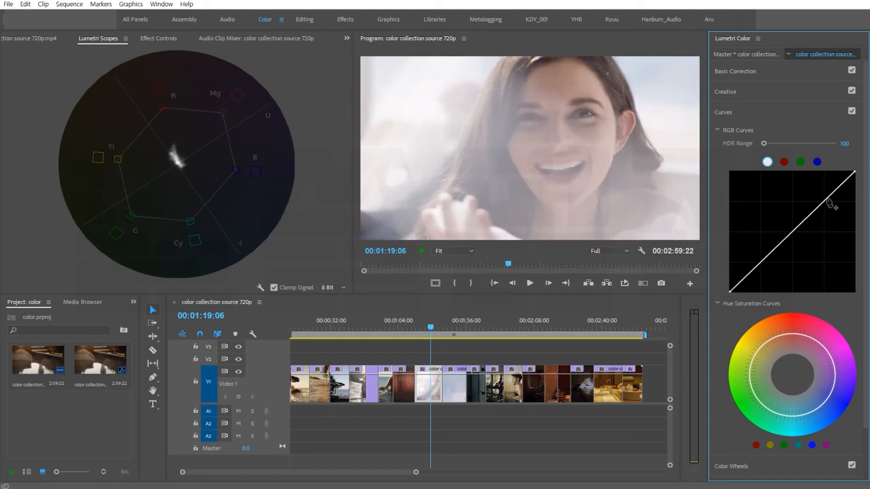
pyautogui.hotkey('ctrl', 'z')
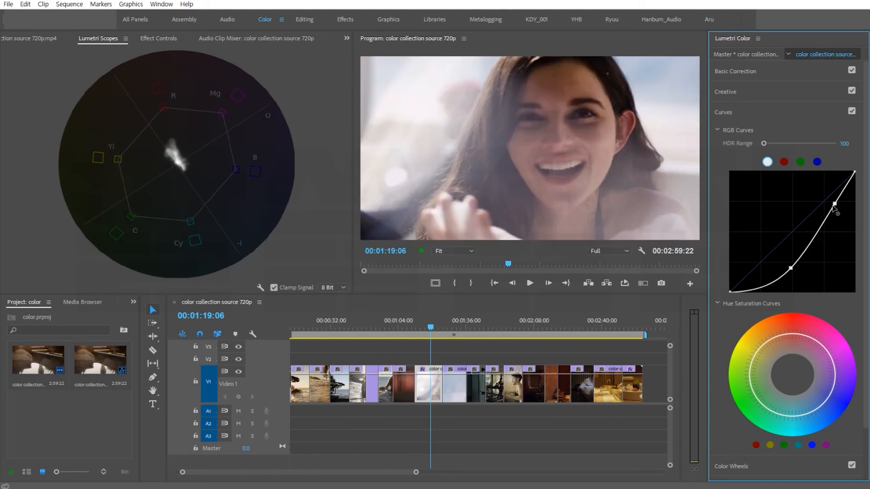
pyautogui.moveTo(834, 204); pyautogui.dragTo(836, 207)
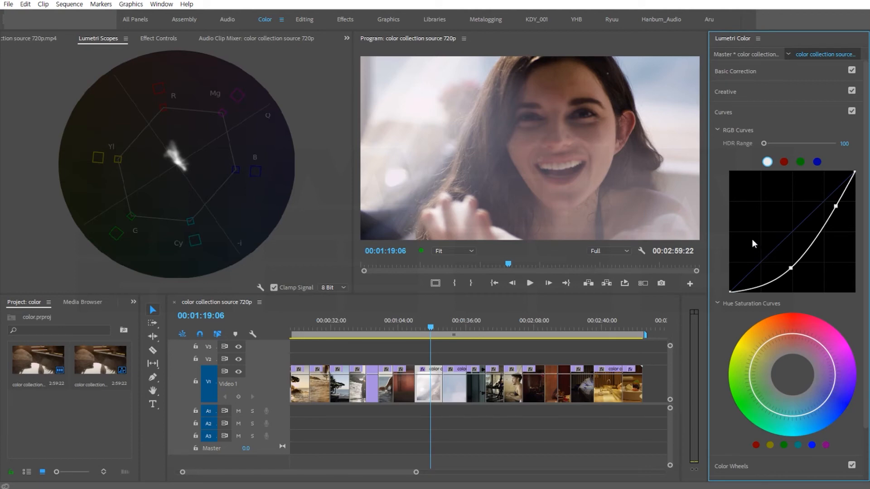
# - Raise the highlights of the blue RGB curve and the shadows of the red RGB curve slightly above the diagonal
pyautogui.click(784, 161)
pyautogui.click(801, 162)
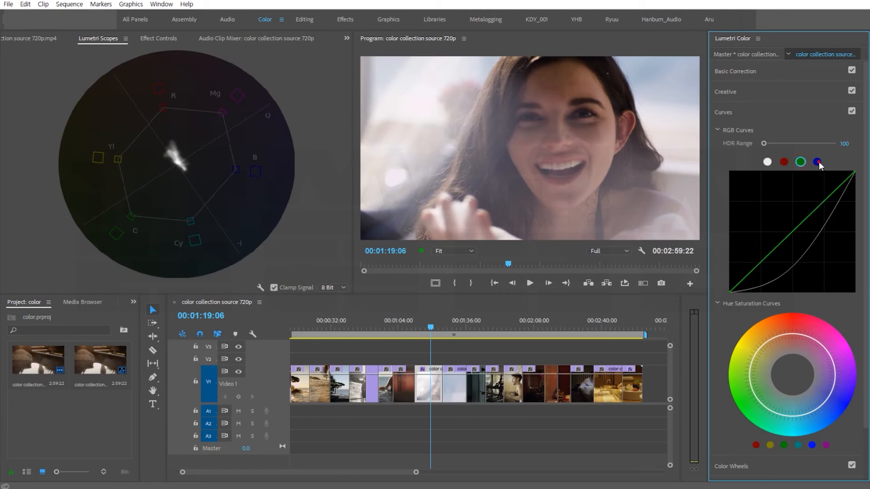
pyautogui.click(816, 163)
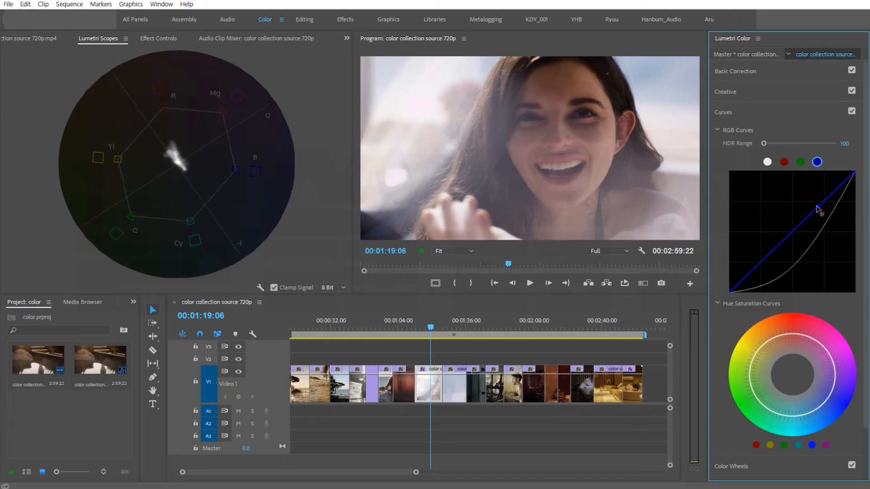
pyautogui.moveTo(816, 209)
pyautogui.mouseDown()
pyautogui.moveTo(811, 201)
pyautogui.moveTo(818, 212)
pyautogui.moveTo(825, 194)
pyautogui.moveTo(818, 189)
pyautogui.mouseUp()
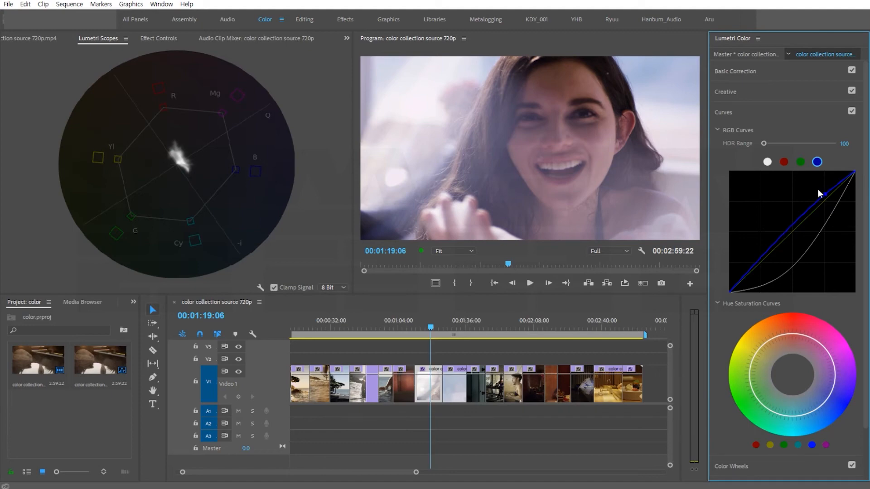
pyautogui.click(784, 162)
pyautogui.moveTo(789, 233); pyautogui.dragTo(770, 245)
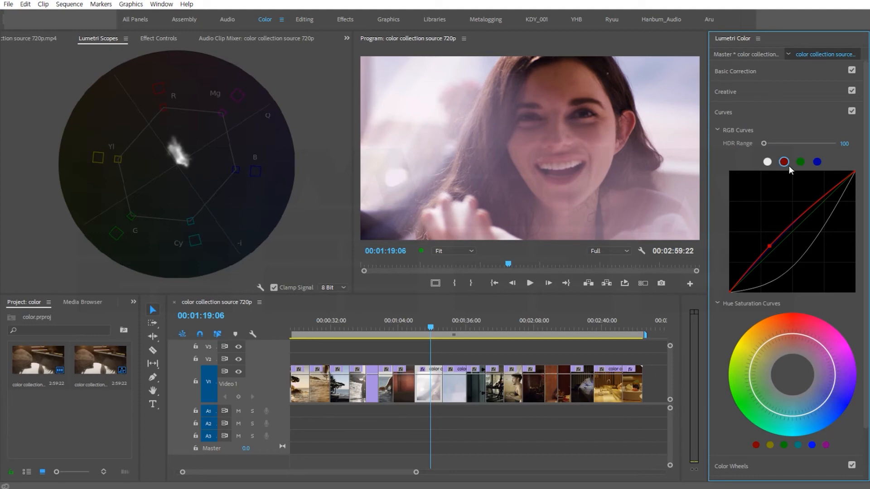
# - Review the white, red, green and blue RGB curves and compare the woman's image with Curves off and on
pyautogui.click(766, 162)
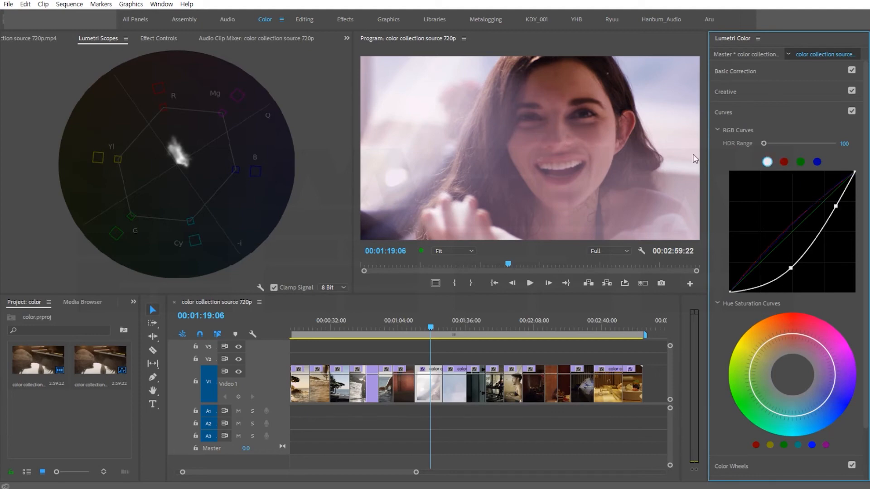
pyautogui.click(784, 162)
pyautogui.click(802, 162)
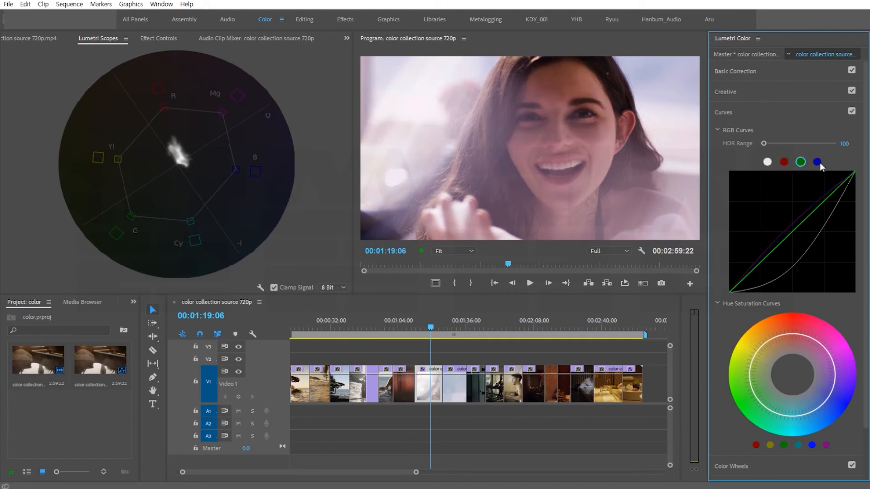
pyautogui.click(818, 162)
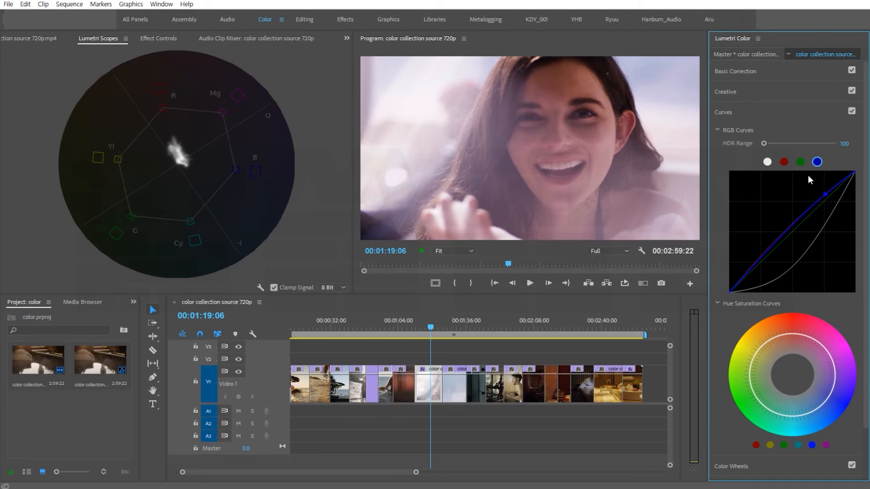
pyautogui.click(852, 111)
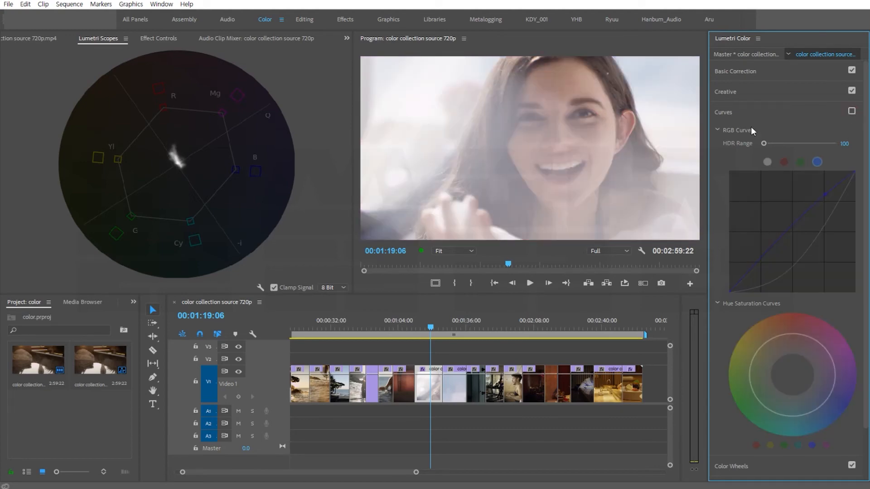
pyautogui.click(851, 111)
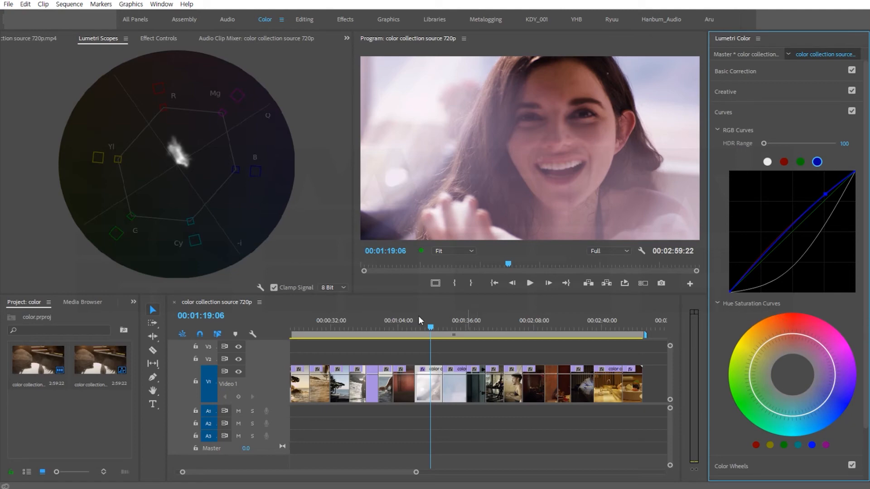
# - Go to the couple's water clip at 00:00:59:25 and boost its blue and cyan saturation on the Hue Saturation Curves wheel
pyautogui.moveTo(433, 327); pyautogui.dragTo(391, 326)
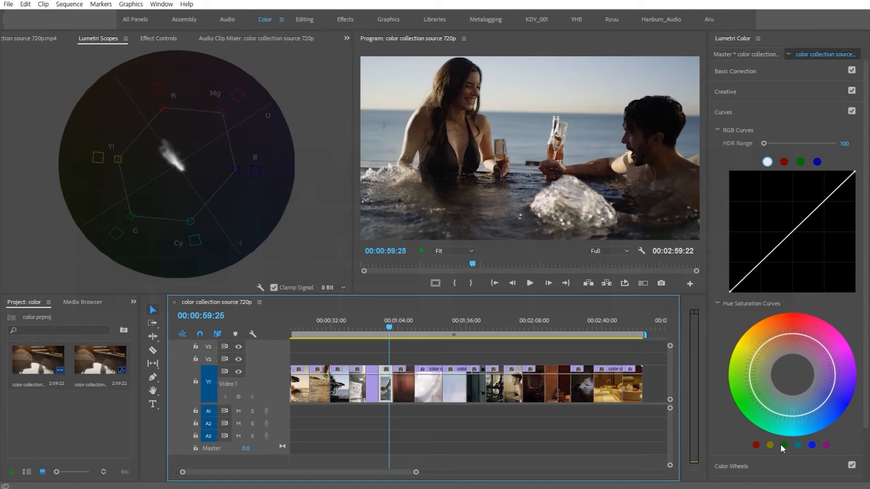
pyautogui.click(812, 446)
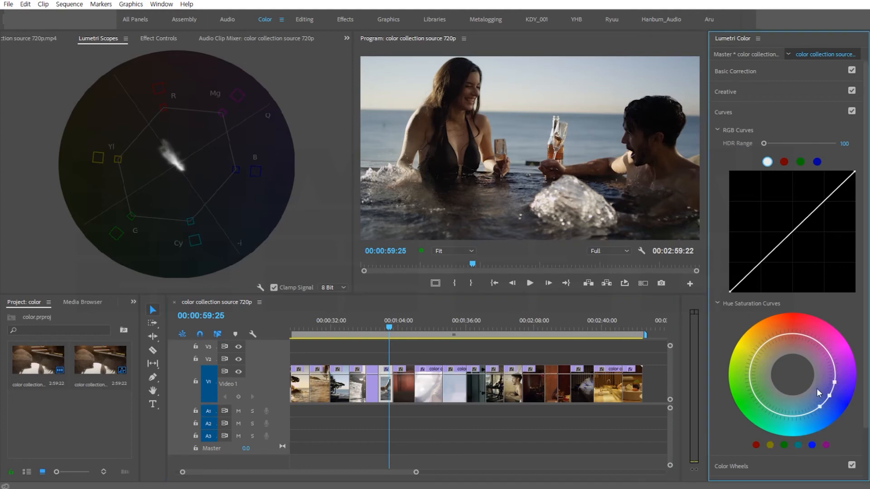
pyautogui.click(797, 445)
pyautogui.moveTo(819, 407); pyautogui.dragTo(828, 423)
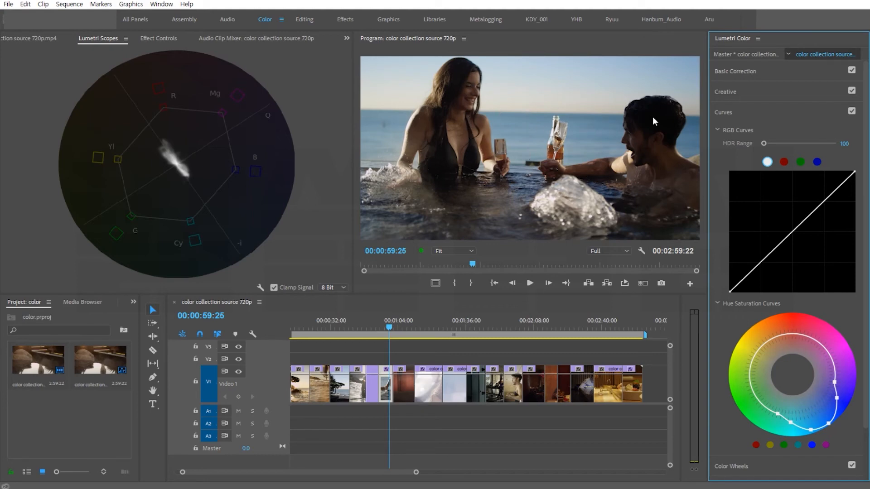
# - Compare the couple's clip with the Curves correction repeatedly switched off and on
pyautogui.click(851, 111)
pyautogui.click(852, 111)
pyautogui.click(852, 111)
pyautogui.click(852, 111)
pyautogui.click(851, 111)
pyautogui.click(852, 112)
pyautogui.hotkey('ctrl', 'z')
pyautogui.hotkey('ctrl', 'z')
# - Collapse the Curves settings and expand Color Wheels
pyautogui.click(724, 113)
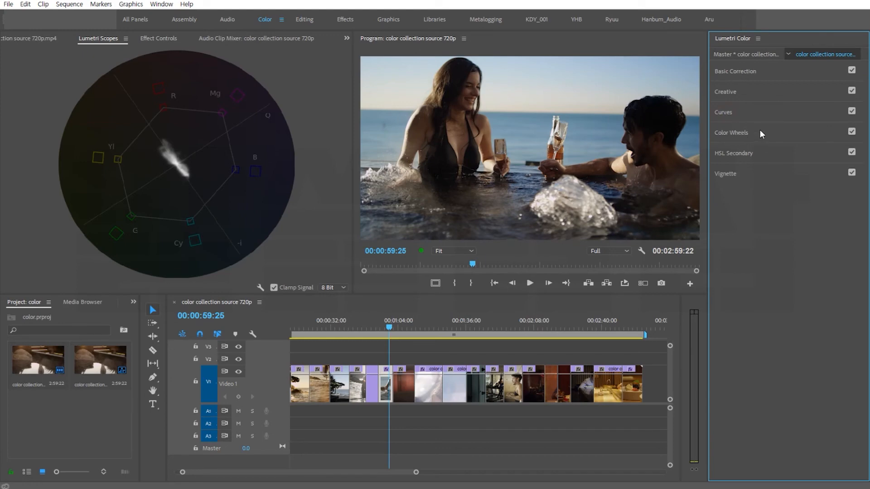
pyautogui.click(736, 132)
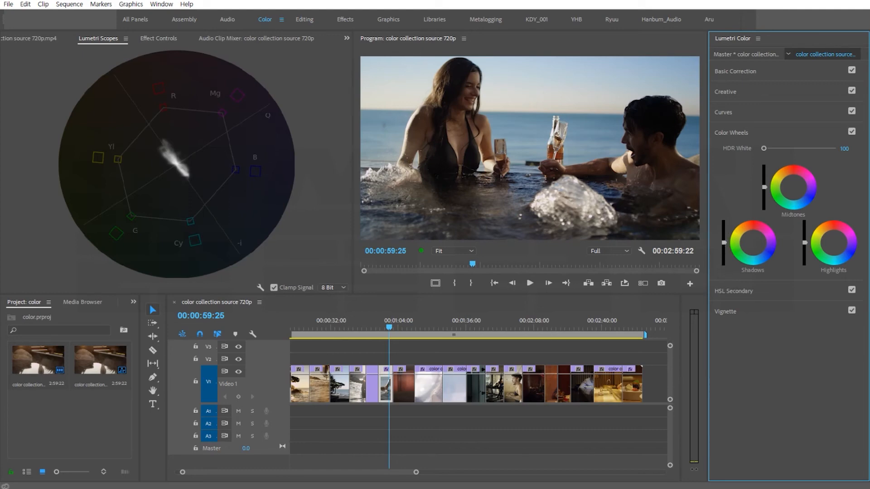
# - Try brightening the shadows with the Shadows luminance slider, and reset the slider to its default
pyautogui.moveTo(724, 242); pyautogui.dragTo(724, 232)
pyautogui.moveTo(724, 231); pyautogui.dragTo(724, 232)
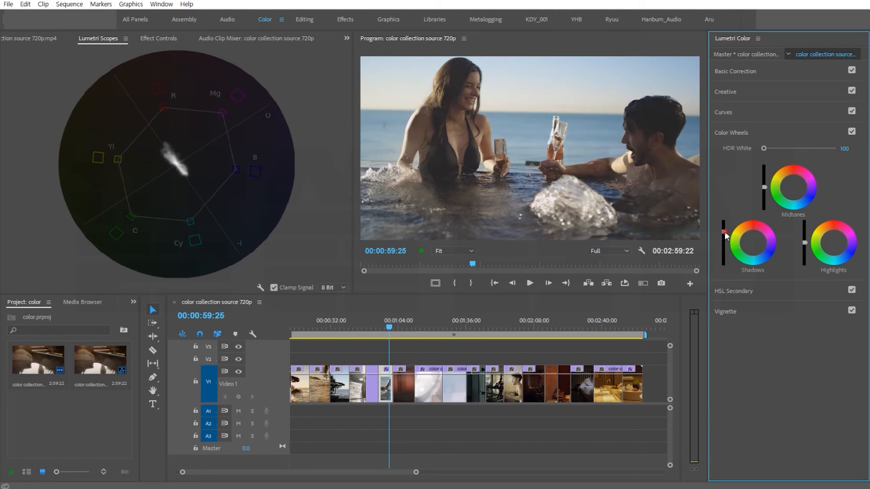
pyautogui.doubleClick(724, 231)
# - Darken the shadows slightly in Color Wheels and tint them a little toward yellow-green
pyautogui.moveTo(724, 242); pyautogui.dragTo(724, 246)
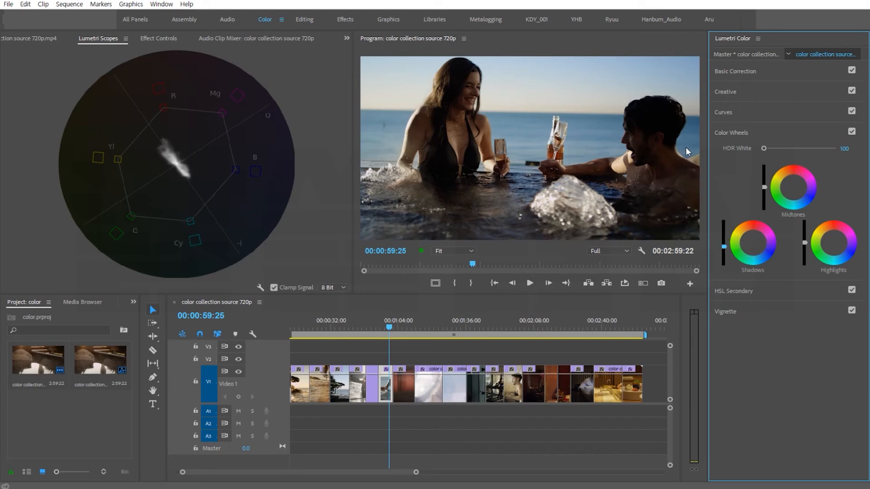
pyautogui.click(754, 244)
pyautogui.moveTo(753, 243); pyautogui.dragTo(751, 243)
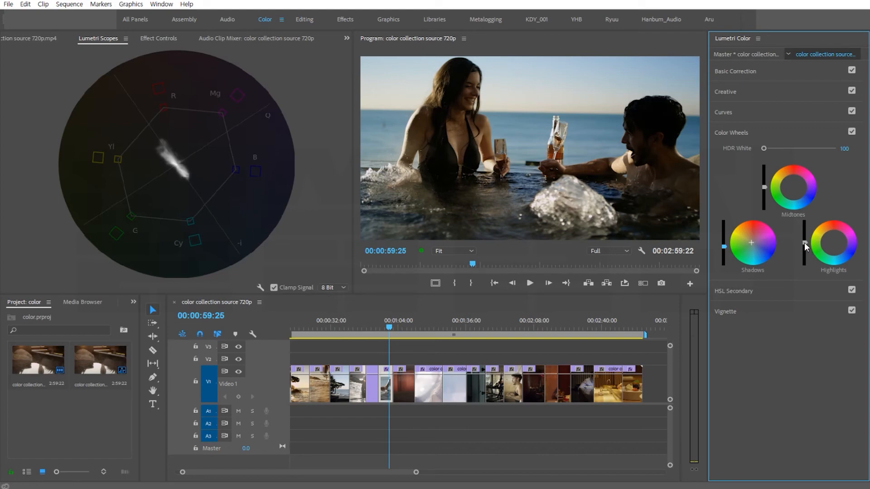
# - Brighten the highlights and midtones in Color Wheels and tint both slightly toward magenta-red
pyautogui.moveTo(804, 243); pyautogui.dragTo(804, 230)
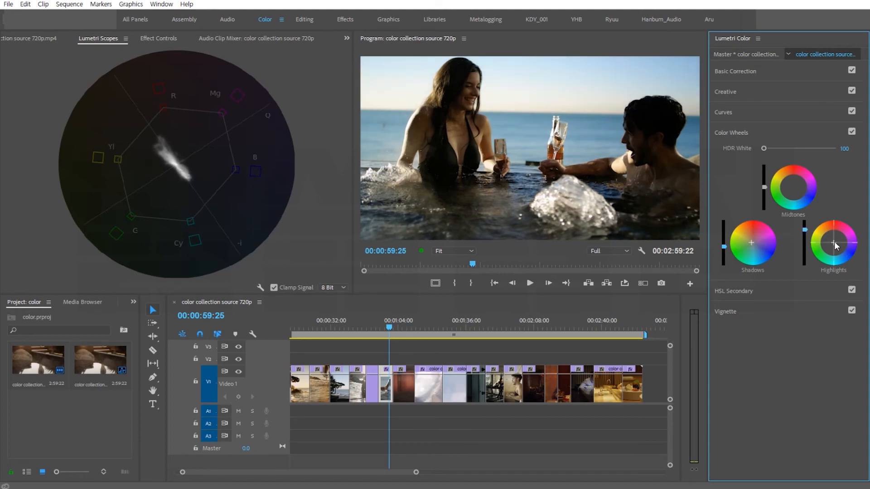
pyautogui.moveTo(833, 243); pyautogui.dragTo(835, 240)
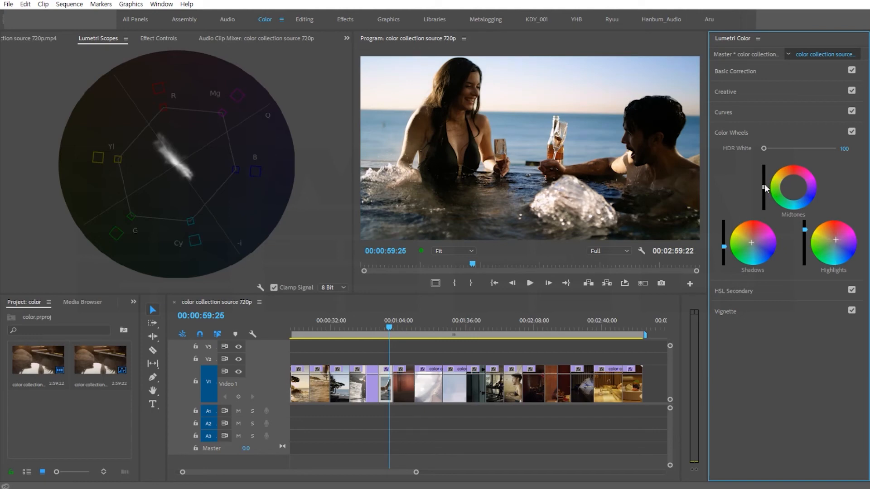
pyautogui.moveTo(765, 186); pyautogui.dragTo(764, 178)
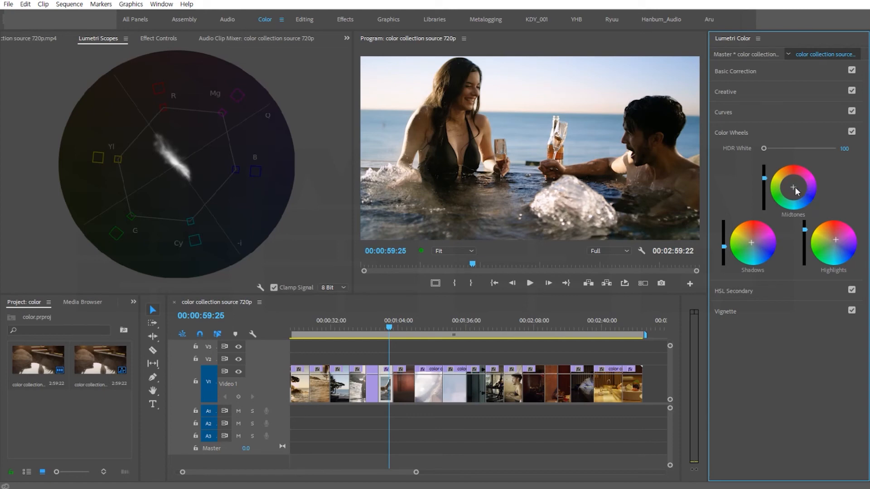
pyautogui.moveTo(793, 187); pyautogui.dragTo(794, 186)
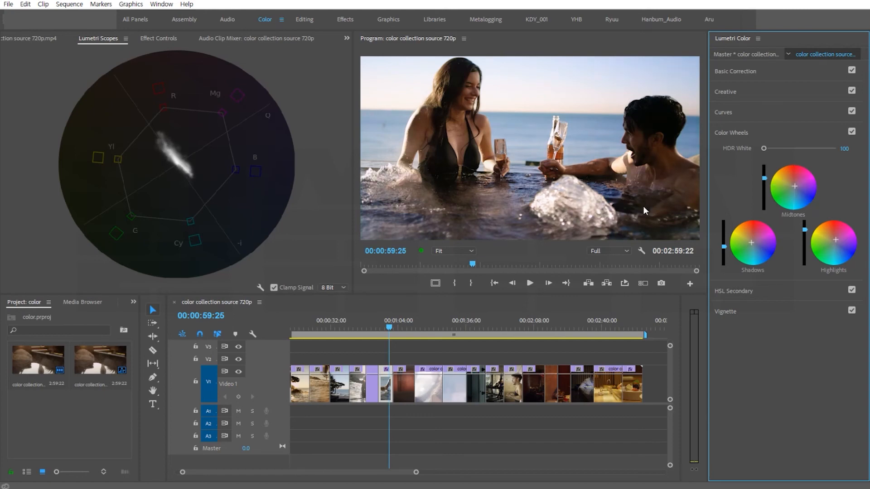
# - Compare the couple's clip with Color Wheels off and on, and collapse the Color Wheels settings
pyautogui.click(851, 132)
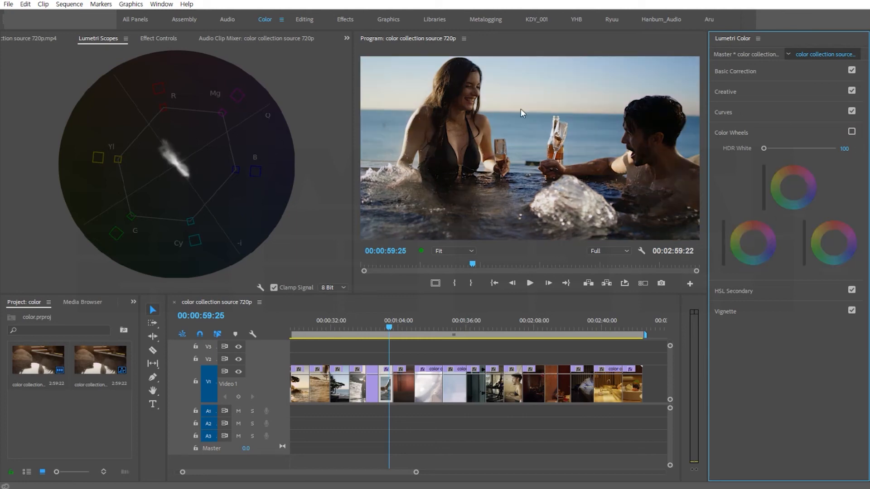
pyautogui.click(851, 132)
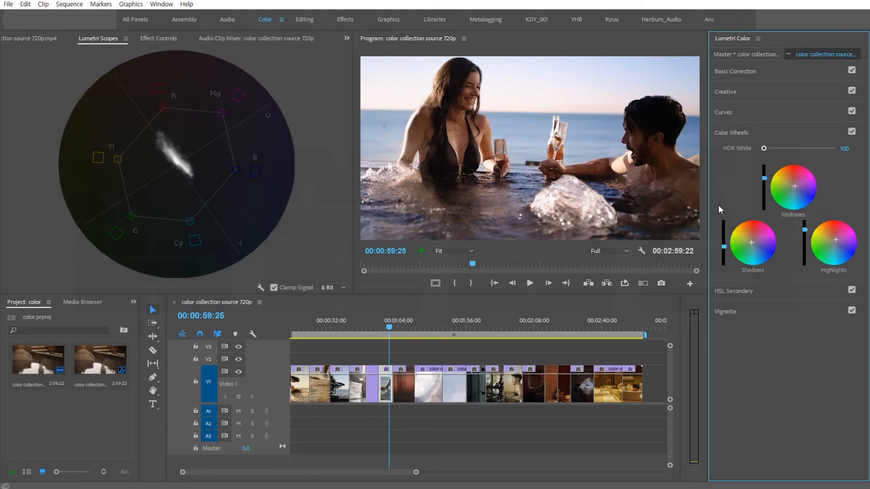
pyautogui.click(736, 132)
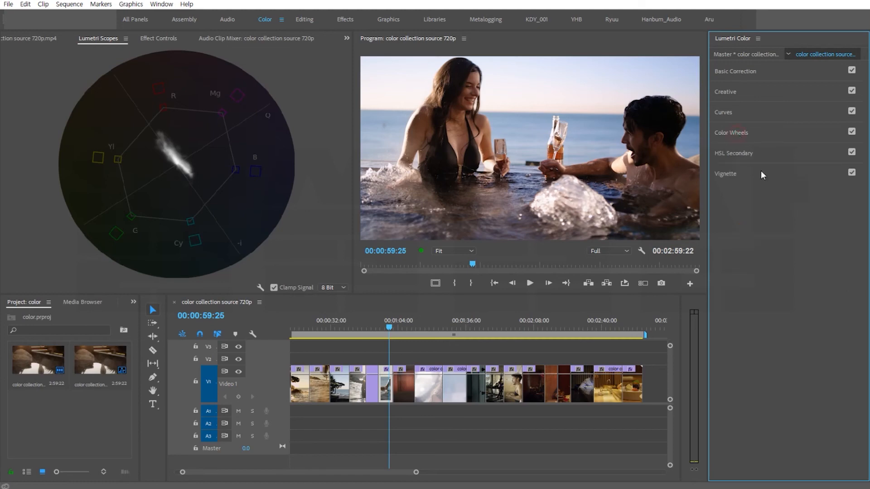
# - Expand HSL Secondary, go to the falling petals clip at 00:01:31:06, and sample the red petals as the key color
pyautogui.click(735, 153)
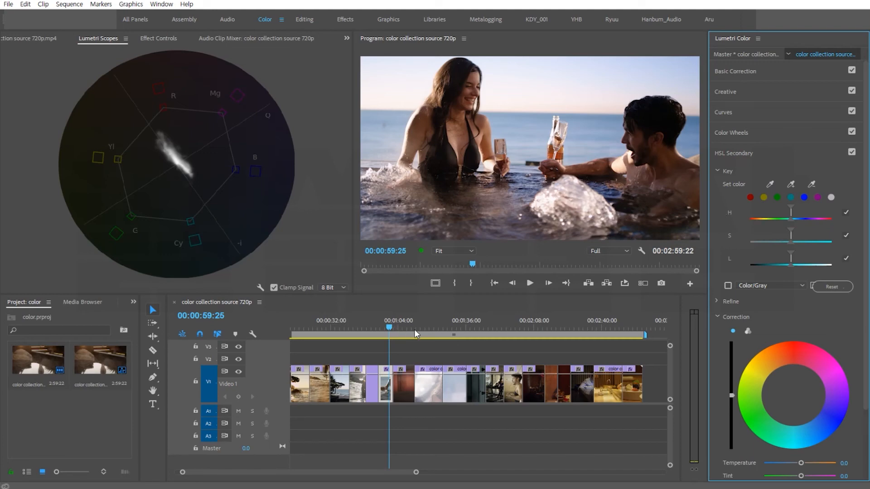
pyautogui.click(456, 326)
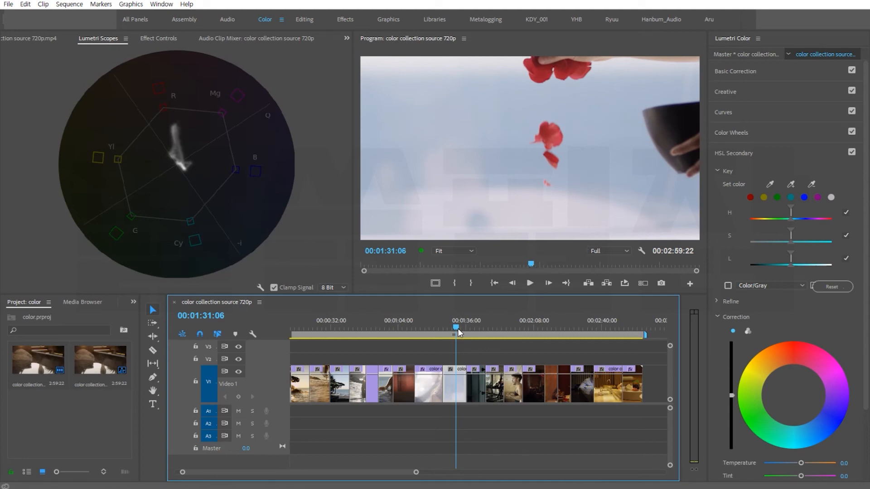
pyautogui.click(769, 184)
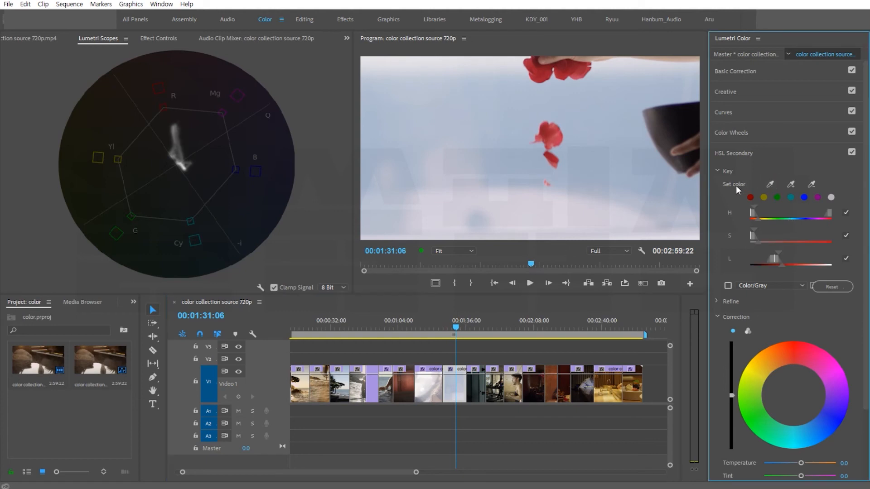
pyautogui.click(769, 183)
pyautogui.click(543, 77)
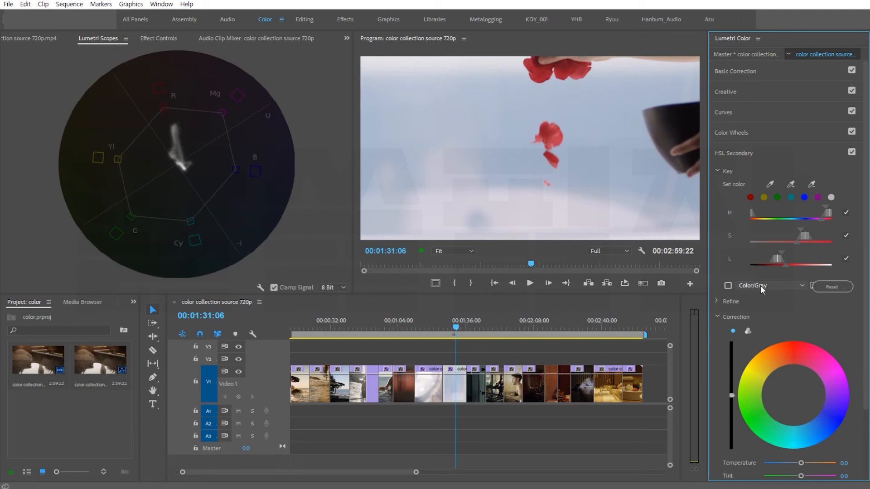
# - Show the petal key as a Color/Gray mask and widen its saturation range toward lower saturation
pyautogui.click(728, 286)
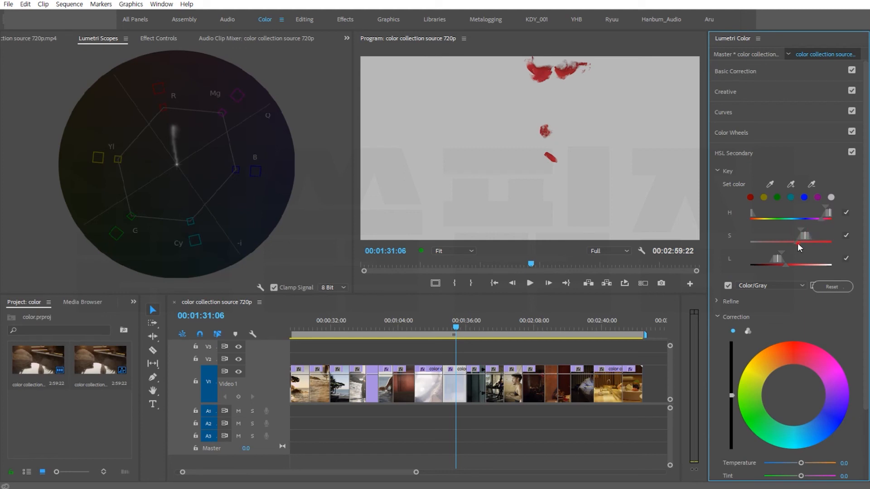
pyautogui.moveTo(798, 243)
pyautogui.mouseDown()
pyautogui.moveTo(790, 243)
pyautogui.moveTo(796, 232)
pyautogui.mouseUp()
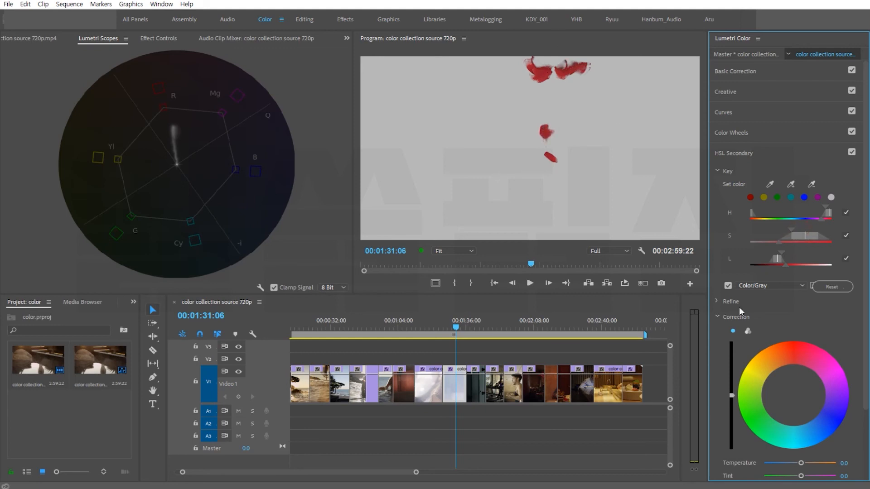
# - Widen the petal key's luminance, hue and saturation ranges to cover the whole petals, and turn off the Color/Gray mask
pyautogui.moveTo(785, 265)
pyautogui.mouseDown()
pyautogui.moveTo(796, 266)
pyautogui.moveTo(793, 253)
pyautogui.mouseUp()
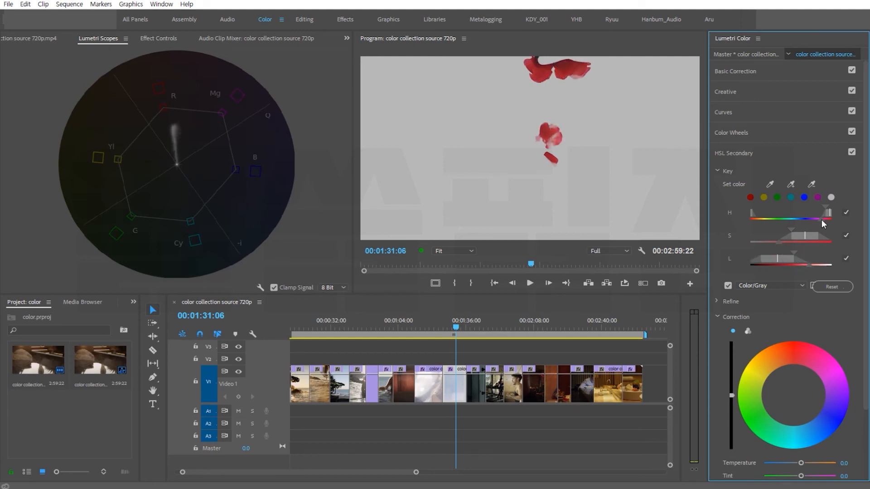
pyautogui.moveTo(818, 224); pyautogui.dragTo(814, 210)
pyautogui.moveTo(793, 252); pyautogui.dragTo(802, 251)
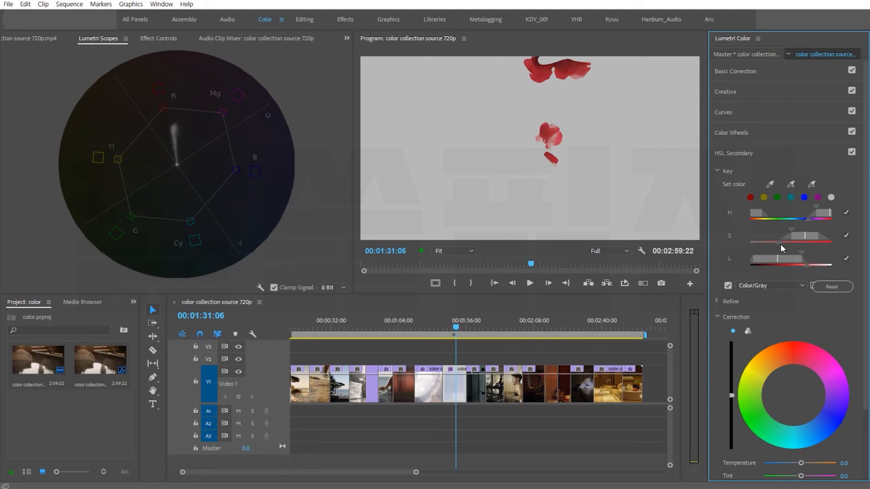
pyautogui.moveTo(780, 243)
pyautogui.mouseDown()
pyautogui.moveTo(765, 244)
pyautogui.moveTo(786, 233)
pyautogui.mouseUp()
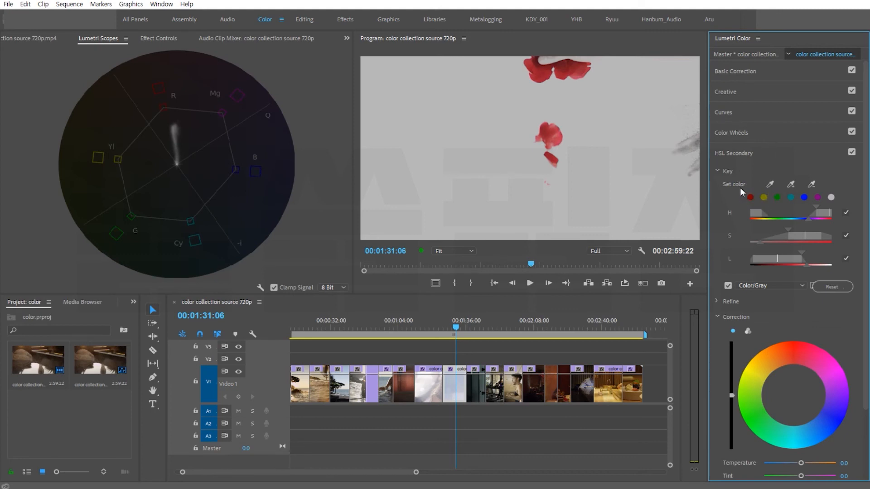
pyautogui.click(727, 287)
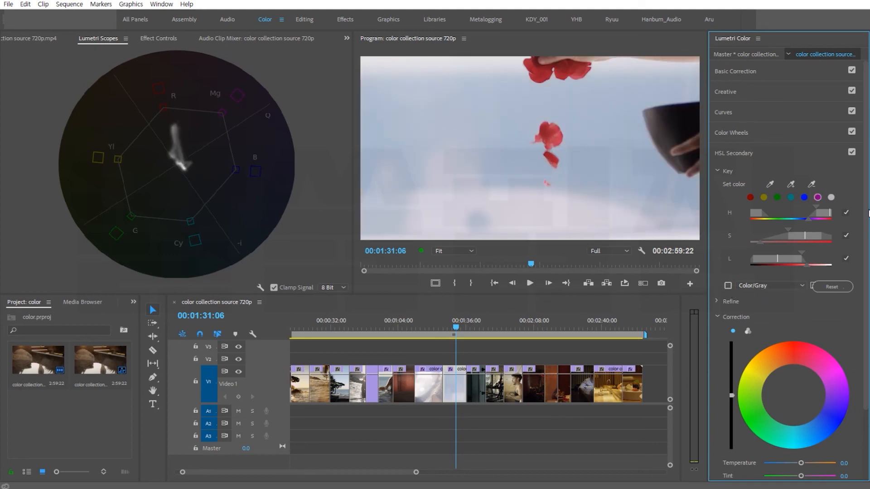
# - Shift the keyed petals toward magenta in the HSL Secondary correction, set Tint to 4.3, and darken them slightly
pyautogui.scroll(-3, 809, 294)
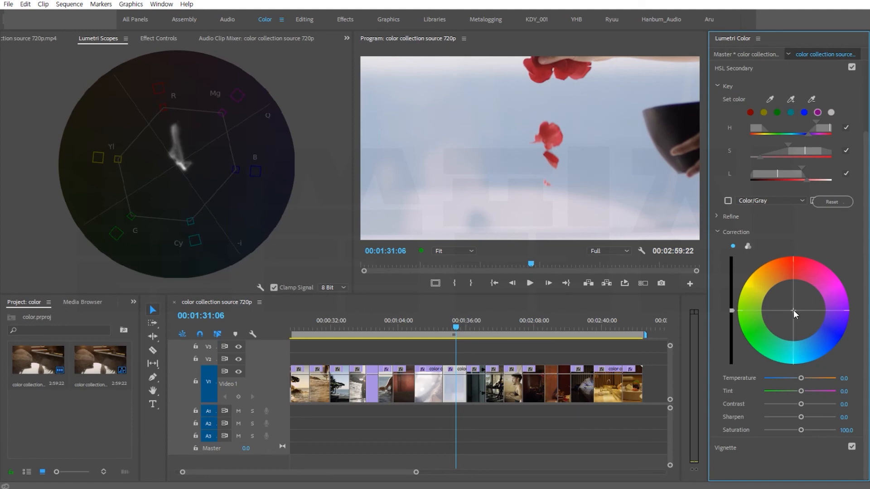
pyautogui.moveTo(792, 309); pyautogui.dragTo(828, 299)
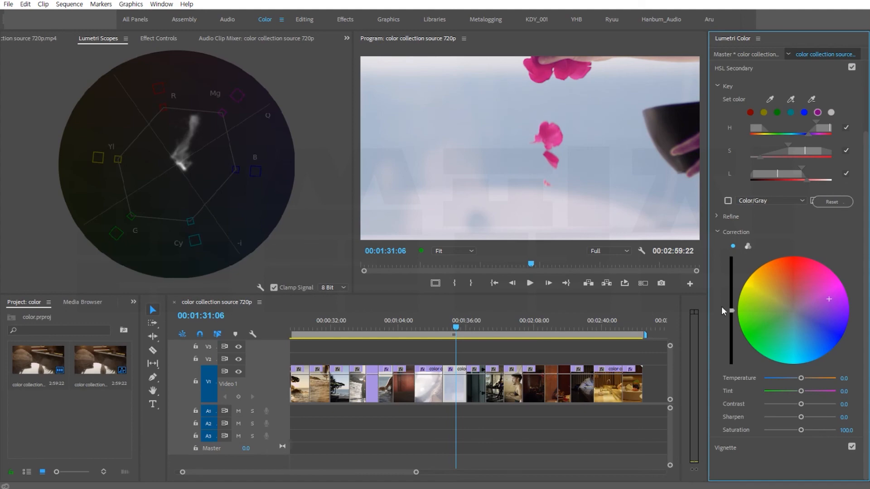
pyautogui.moveTo(801, 390)
pyautogui.mouseDown()
pyautogui.moveTo(827, 385)
pyautogui.moveTo(800, 383)
pyautogui.mouseUp()
pyautogui.moveTo(730, 310); pyautogui.dragTo(731, 332)
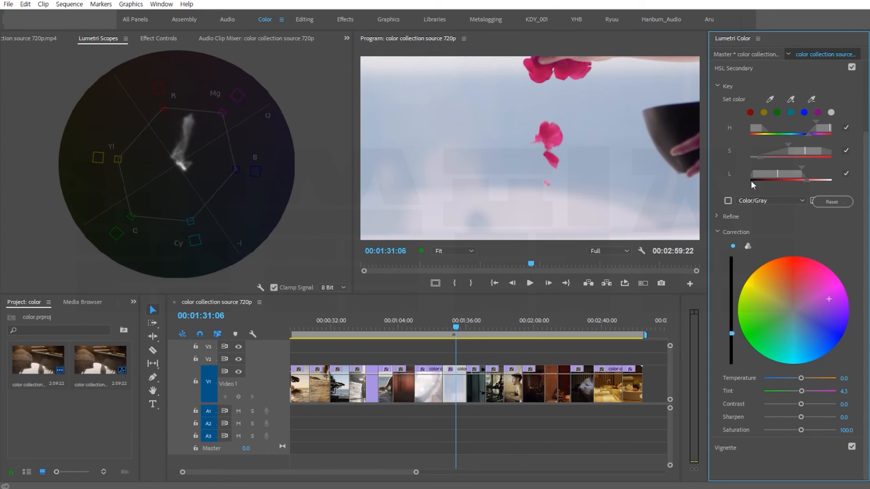
# - Compare the petals with HSL Secondary off and on, and collapse its Key and Correction settings
pyautogui.click(851, 67)
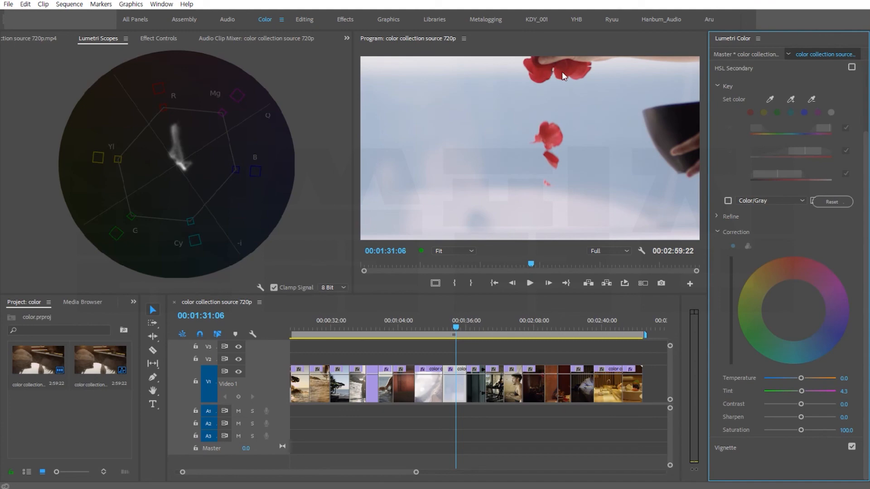
pyautogui.click(851, 67)
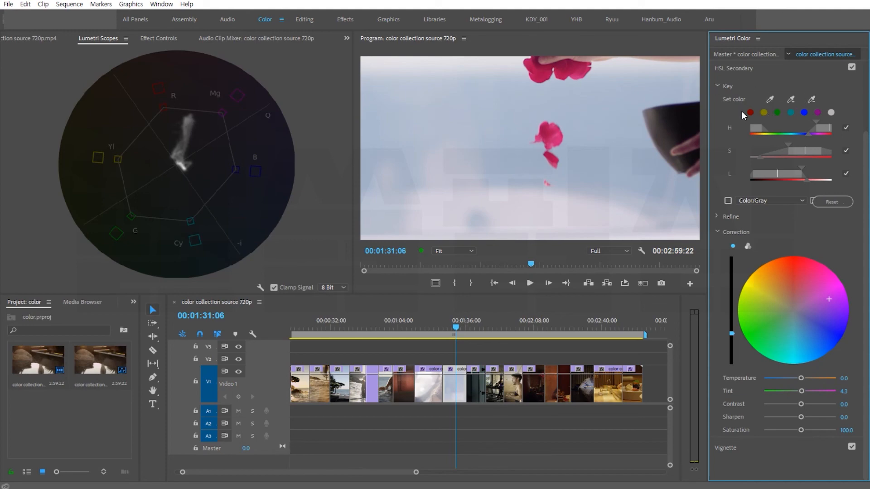
pyautogui.click(717, 87)
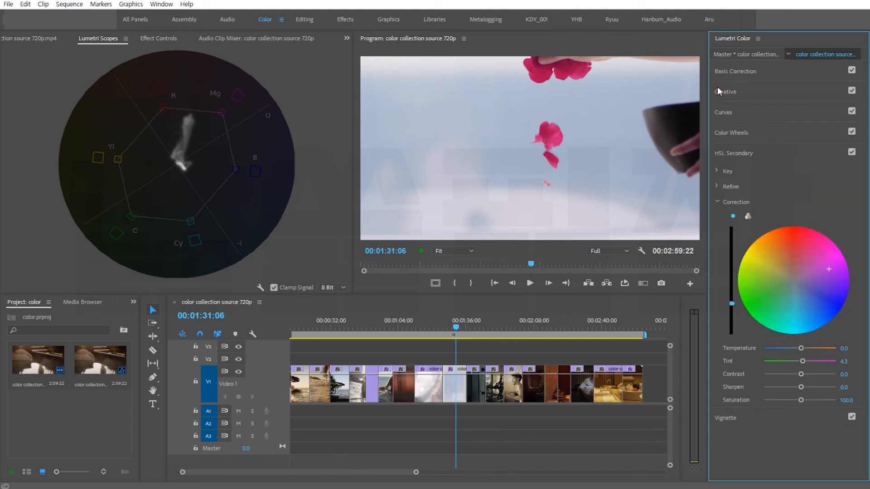
pyautogui.click(719, 200)
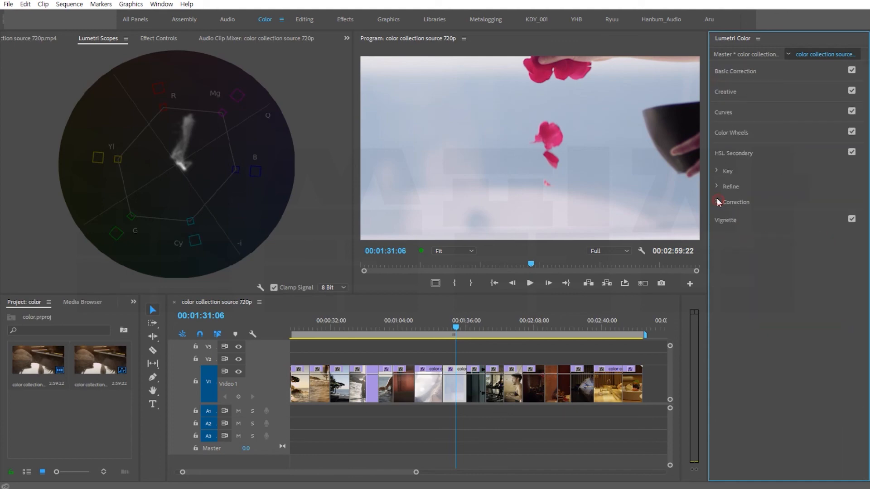
# - Darken the petal clip's edges with a Vignette: Amount -2.9, Midpoint 25.0, Roundness 37.1 and Feather 80.0
pyautogui.click(729, 219)
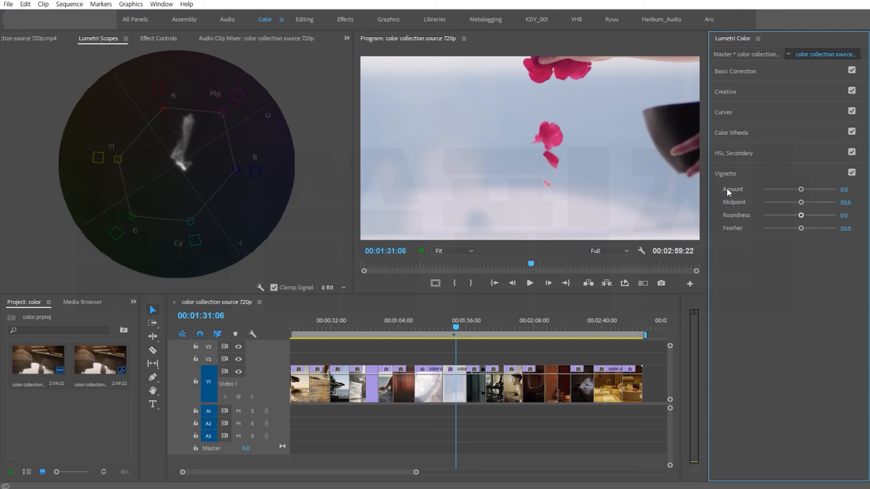
pyautogui.moveTo(801, 191); pyautogui.dragTo(846, 191)
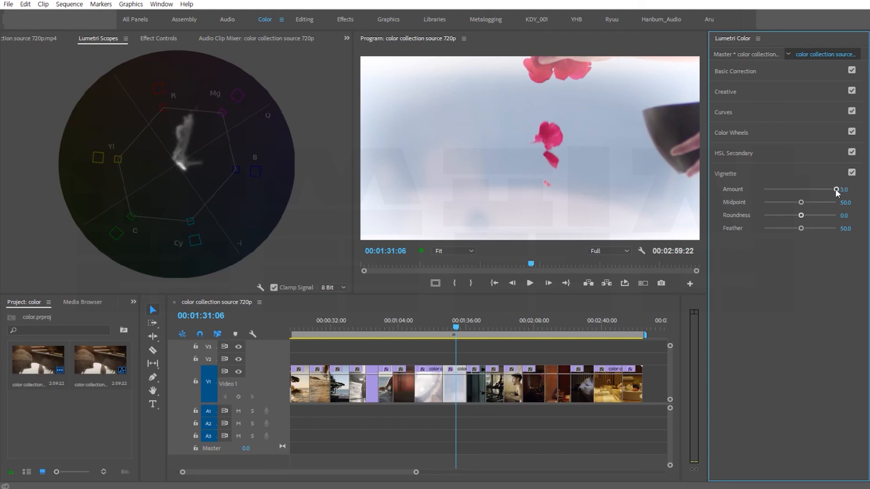
pyautogui.moveTo(837, 189); pyautogui.dragTo(765, 190)
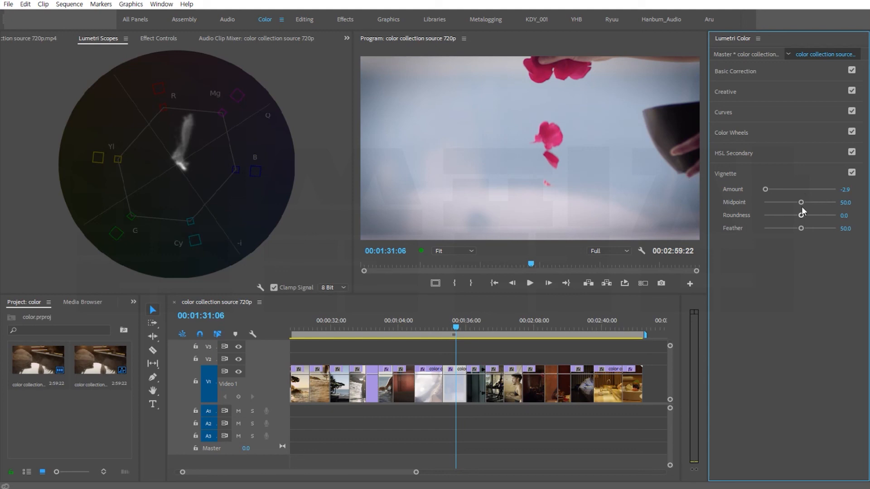
pyautogui.moveTo(802, 206)
pyautogui.mouseDown()
pyautogui.moveTo(815, 203)
pyautogui.moveTo(750, 202)
pyautogui.moveTo(782, 202)
pyautogui.moveTo(801, 216)
pyautogui.moveTo(789, 217)
pyautogui.moveTo(813, 218)
pyautogui.mouseUp()
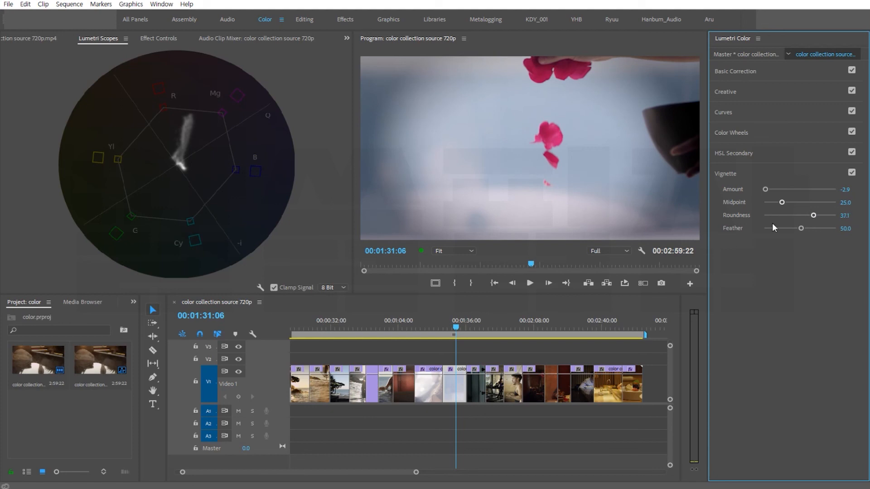
pyautogui.moveTo(801, 229); pyautogui.dragTo(754, 226)
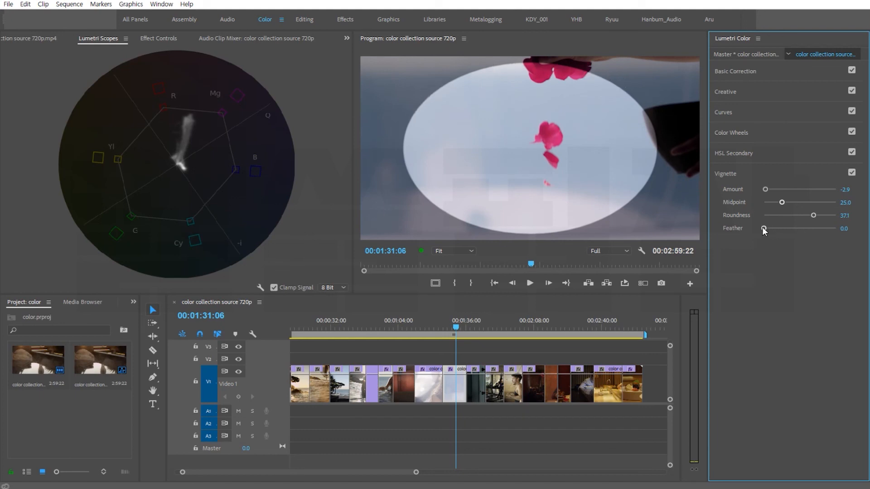
pyautogui.moveTo(763, 227); pyautogui.dragTo(823, 230)
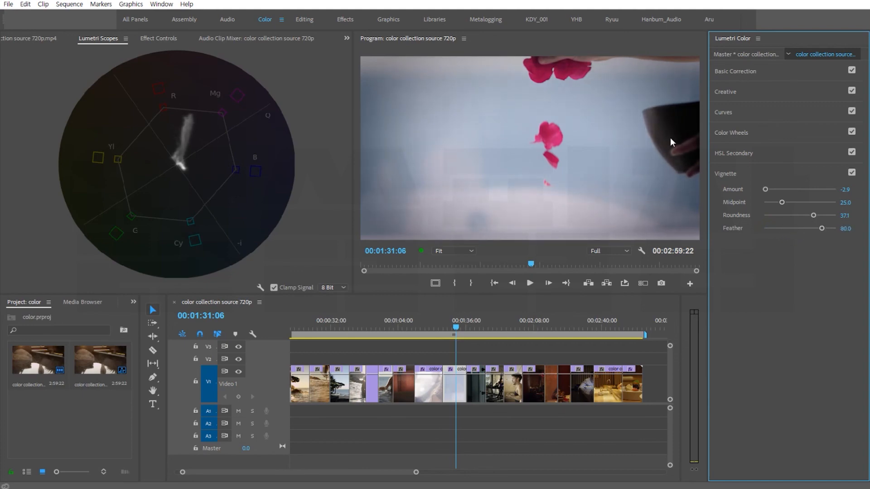
# - Compare the petal clip with the Vignette off and on, leave it enabled, and collapse the Vignette settings
pyautogui.click(852, 172)
pyautogui.click(851, 173)
pyautogui.click(851, 173)
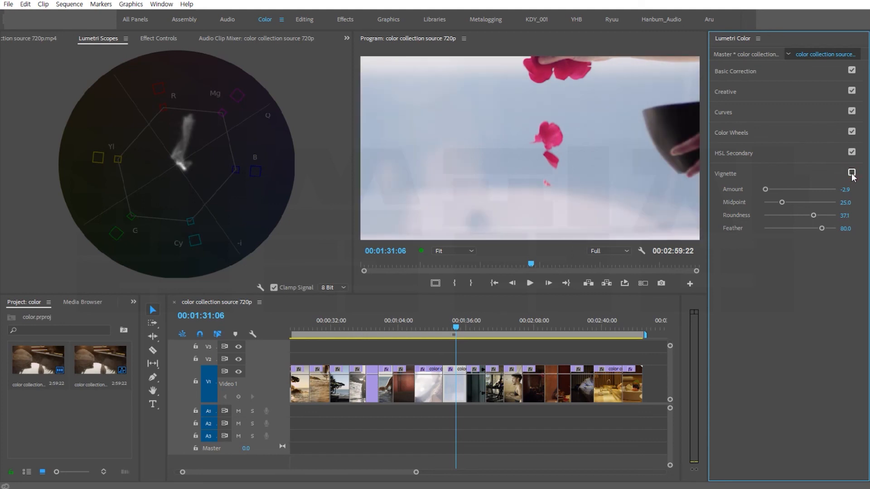
pyautogui.click(851, 173)
pyautogui.click(851, 173)
pyautogui.click(851, 173)
pyautogui.click(851, 173)
pyautogui.click(852, 173)
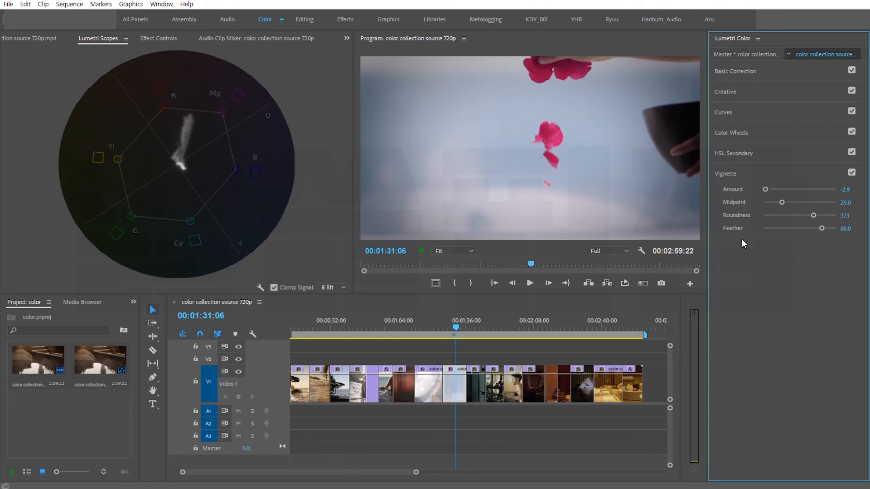
pyautogui.click(725, 174)
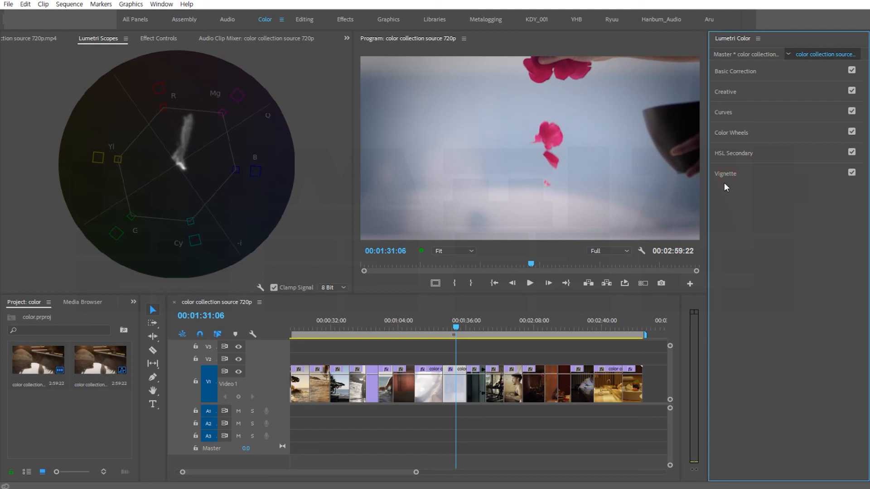
# - Save the project with Basic Correction expanded, and go to the backlit figure in the opening clip at 00:00:09:09
pyautogui.click(730, 72)
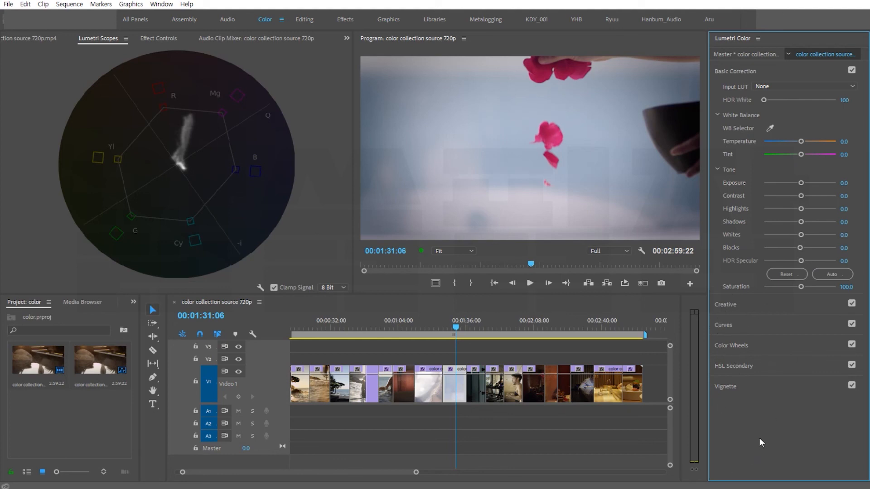
pyautogui.hotkey('ctrl', 's')
pyautogui.moveTo(347, 325); pyautogui.dragTo(262, 340)
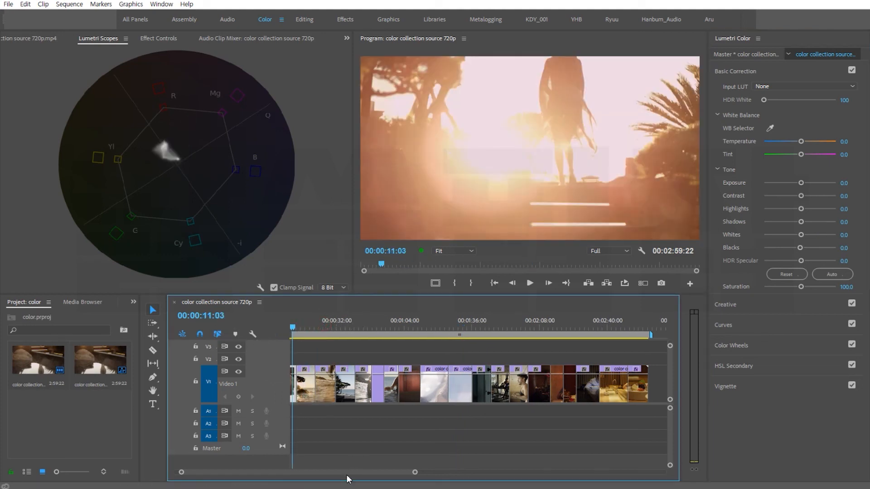
pyautogui.moveTo(348, 474); pyautogui.dragTo(332, 474)
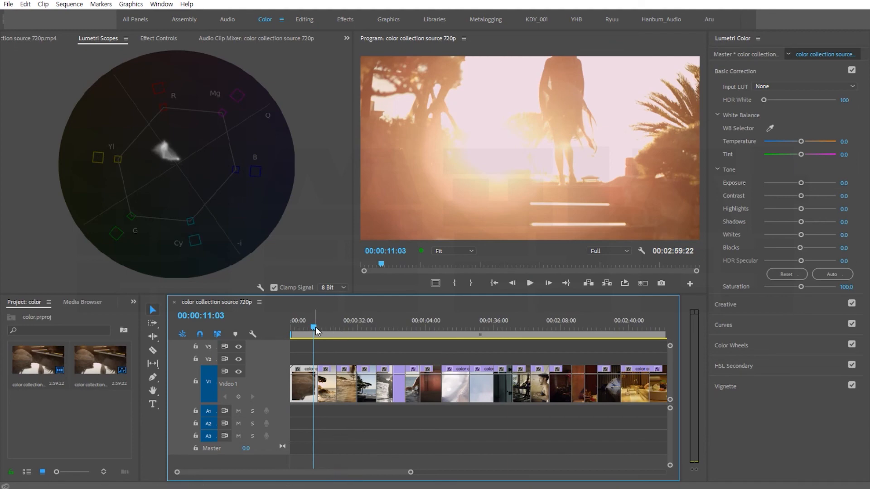
pyautogui.moveTo(316, 330)
pyautogui.mouseDown()
pyautogui.moveTo(370, 330)
pyautogui.moveTo(310, 326)
pyautogui.mouseUp()
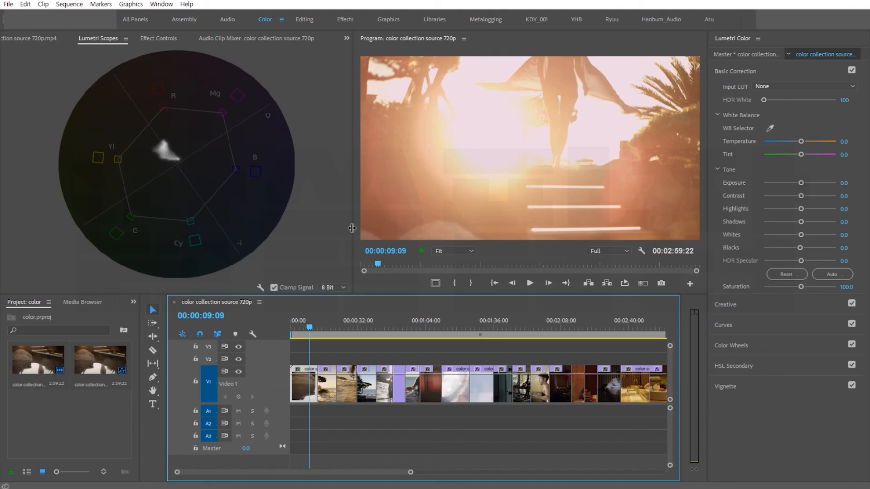
# - Create a 1280 x 720, 29.97 fps adjustment layer and place it on V2, extended from the sequence start across most of the clips
pyautogui.click(75, 429)
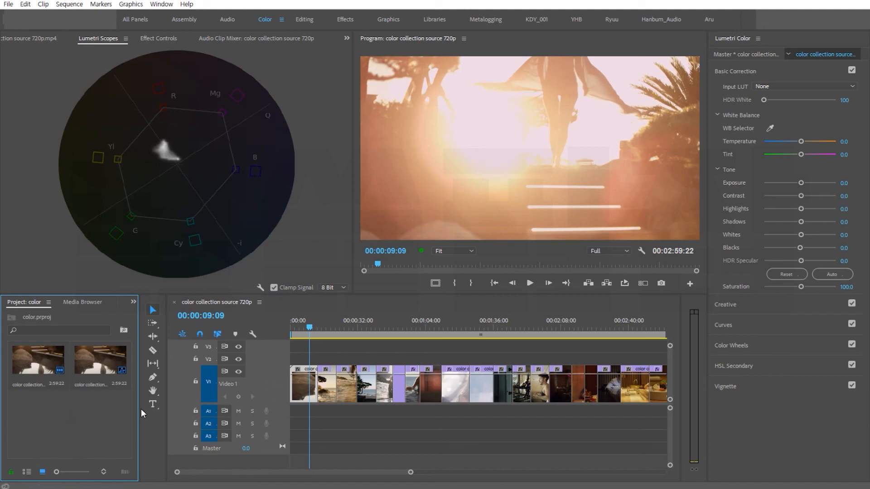
pyautogui.moveTo(139, 410); pyautogui.dragTo(183, 412)
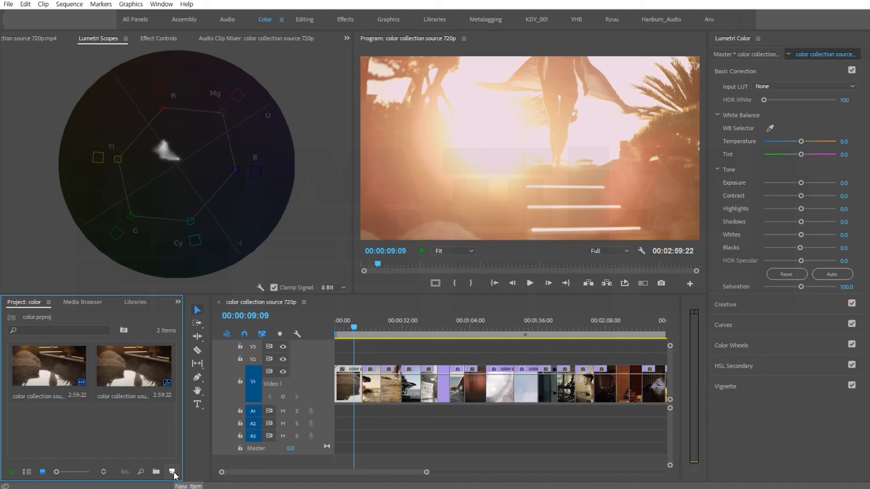
pyautogui.click(172, 473)
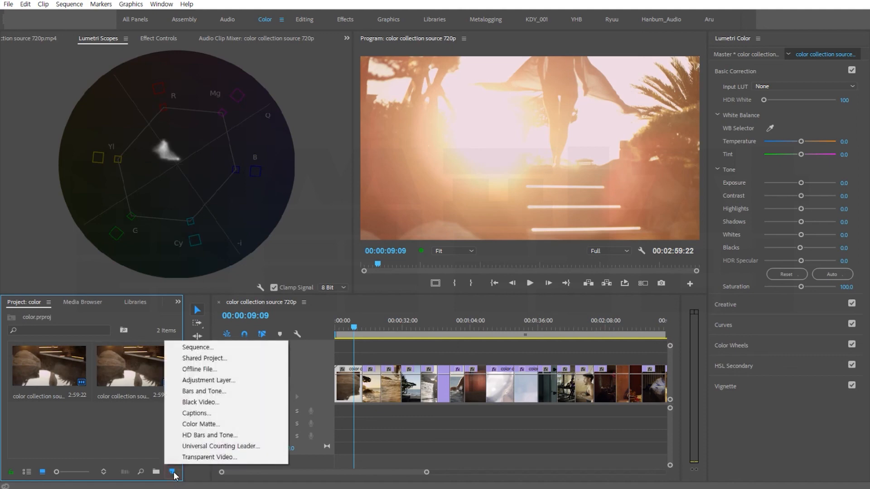
pyautogui.click(206, 382)
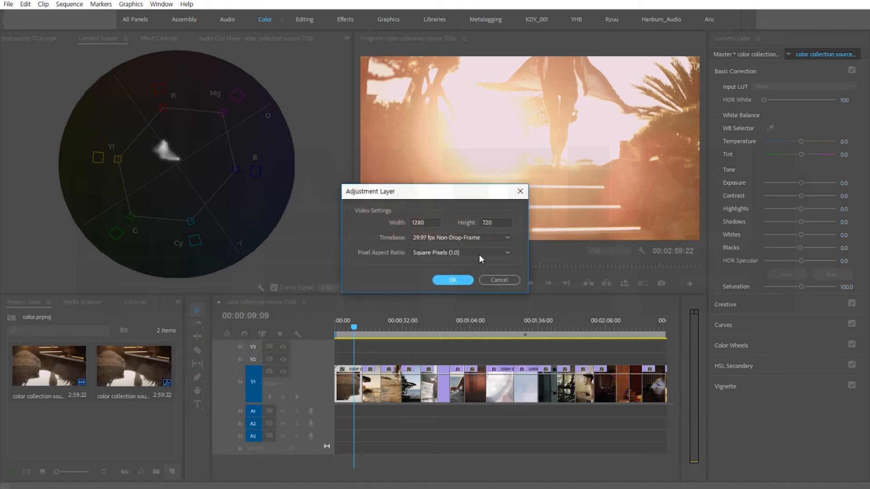
pyautogui.click(453, 280)
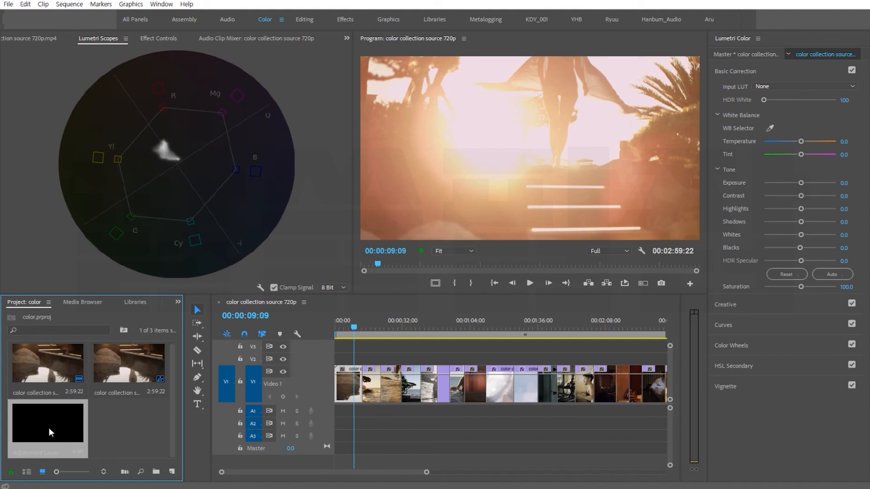
pyautogui.moveTo(48, 427); pyautogui.dragTo(646, 360)
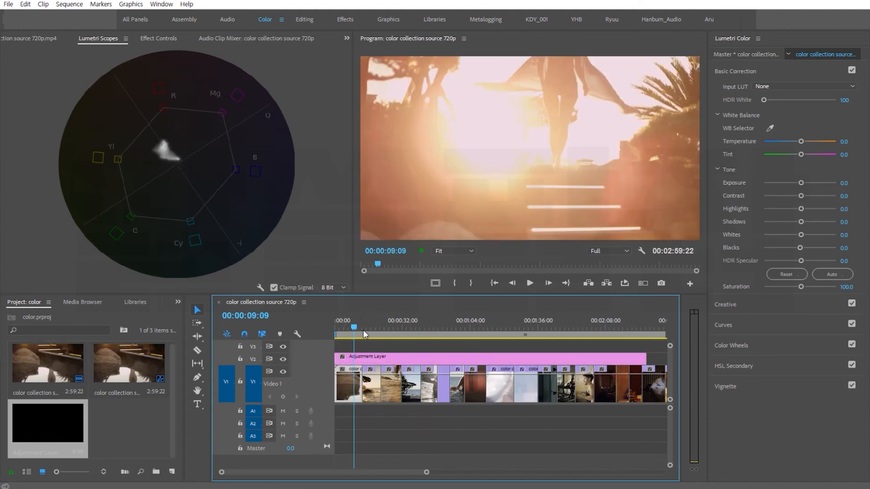
# - Select the adjustment layer with the playhead at 00:00:17:19 and set its Basic Correction Temperature to 61.4
pyautogui.click(379, 324)
pyautogui.moveTo(379, 325); pyautogui.dragTo(374, 330)
pyautogui.click(390, 357)
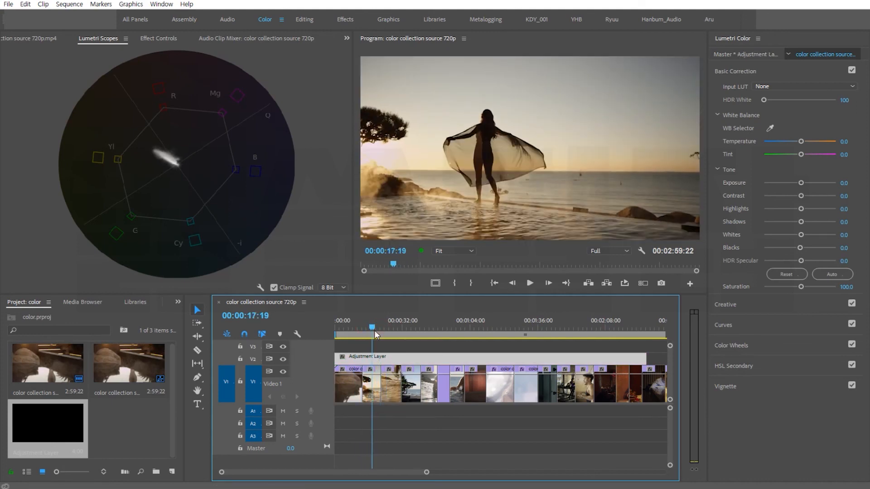
pyautogui.click(354, 358)
pyautogui.moveTo(802, 142); pyautogui.dragTo(822, 142)
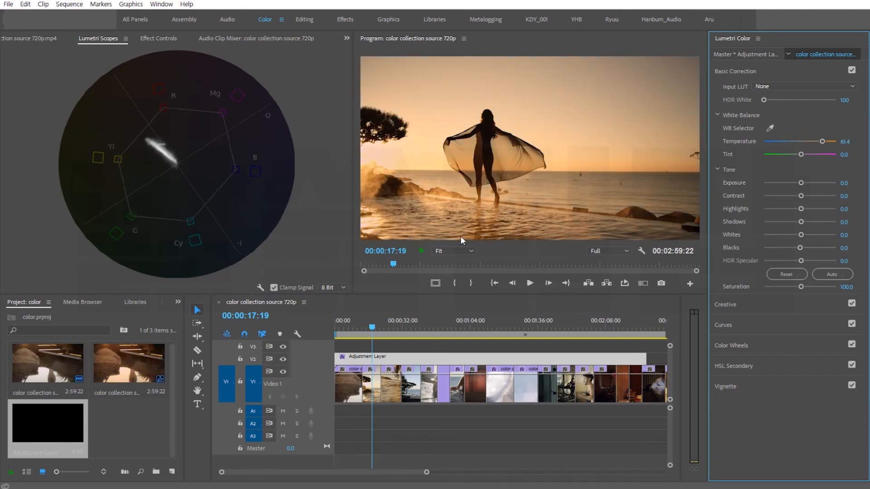
# - Preview the warm grade across the first clips, return to 00:00:18:11, and set the adjustment layer's Tint to 25.7
pyautogui.click(355, 328)
pyautogui.moveTo(354, 330); pyautogui.dragTo(395, 331)
pyautogui.moveTo(392, 332); pyautogui.dragTo(373, 332)
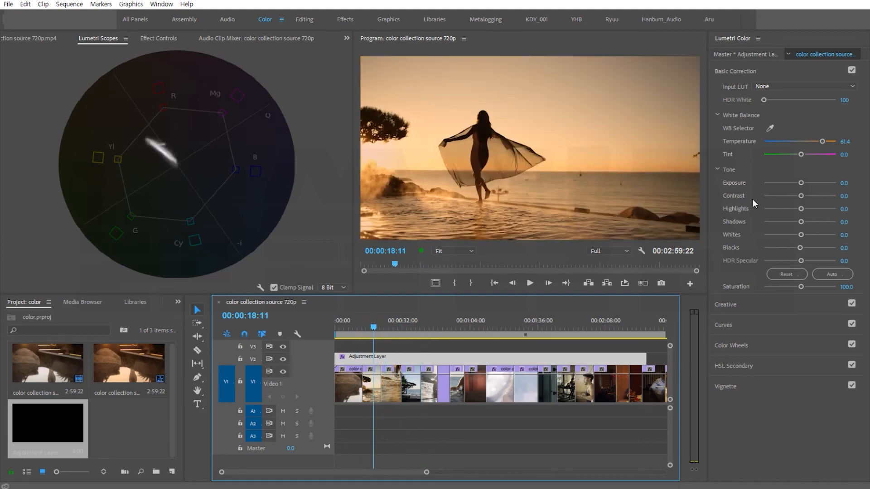
pyautogui.click(800, 154)
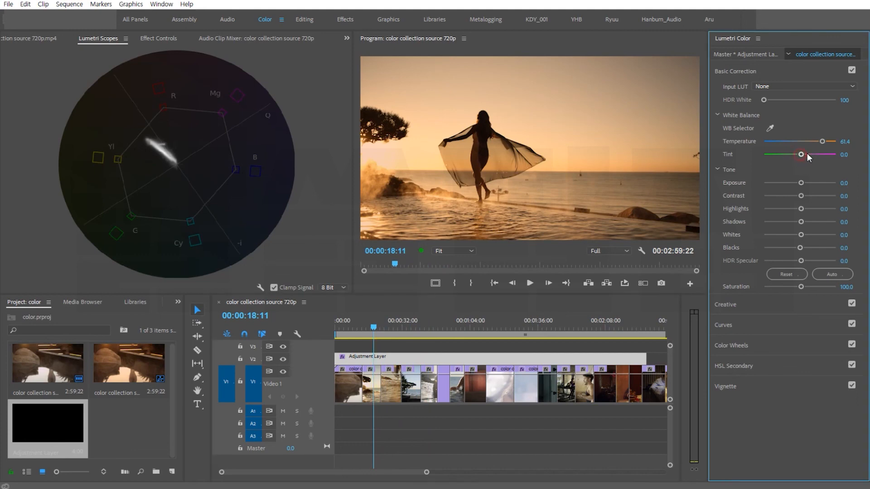
pyautogui.moveTo(800, 153); pyautogui.dragTo(808, 156)
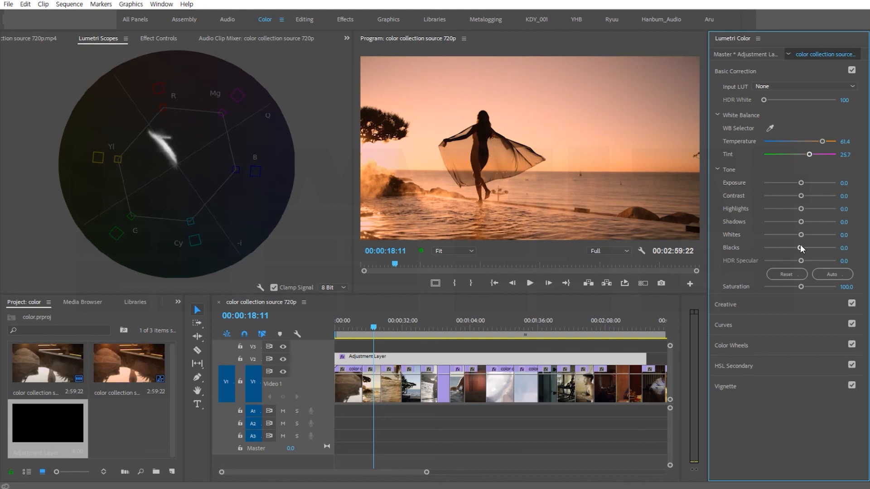
# - Set the adjustment layer's Highlights to 47.1, Shadows to -10.0 and Blacks to -45.7, and review the seaside clip
pyautogui.moveTo(801, 224)
pyautogui.mouseDown()
pyautogui.moveTo(819, 220)
pyautogui.moveTo(801, 207)
pyautogui.moveTo(814, 209)
pyautogui.mouseUp()
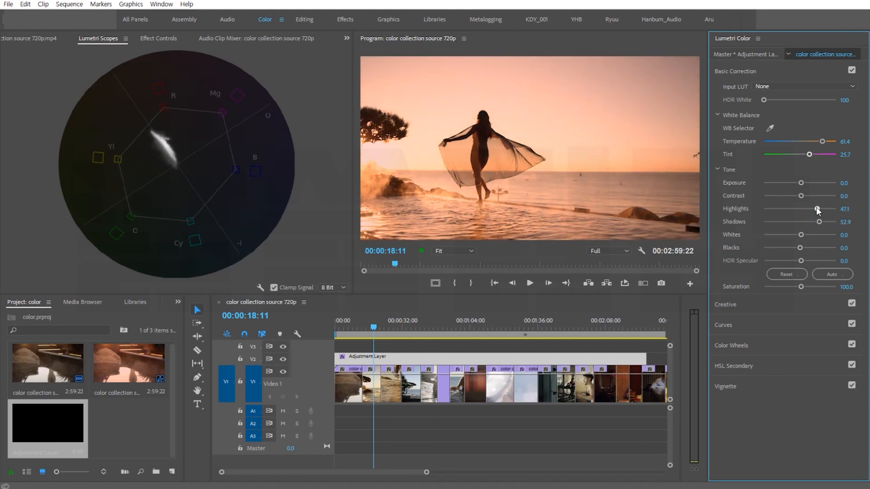
pyautogui.moveTo(800, 249)
pyautogui.mouseDown()
pyautogui.moveTo(786, 248)
pyautogui.moveTo(796, 222)
pyautogui.moveTo(783, 249)
pyautogui.mouseUp()
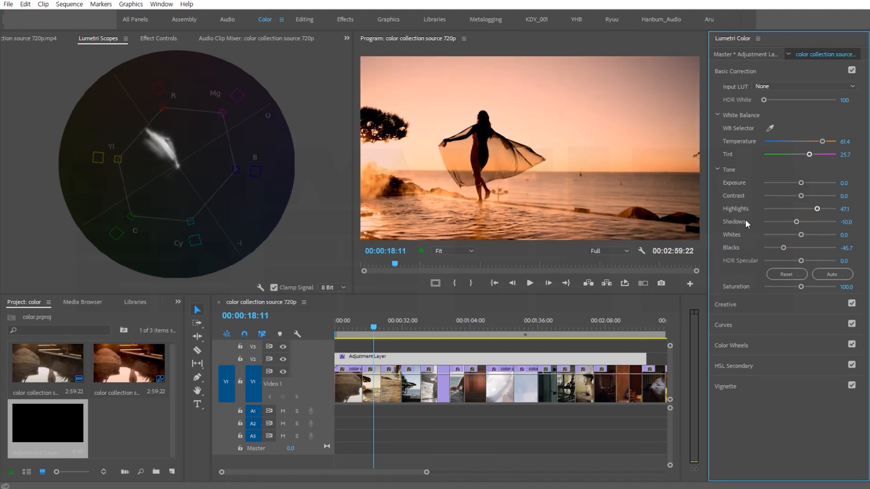
pyautogui.moveTo(370, 321)
pyautogui.mouseDown()
pyautogui.moveTo(392, 327)
pyautogui.moveTo(370, 328)
pyautogui.moveTo(436, 332)
pyautogui.moveTo(374, 330)
pyautogui.mouseUp()
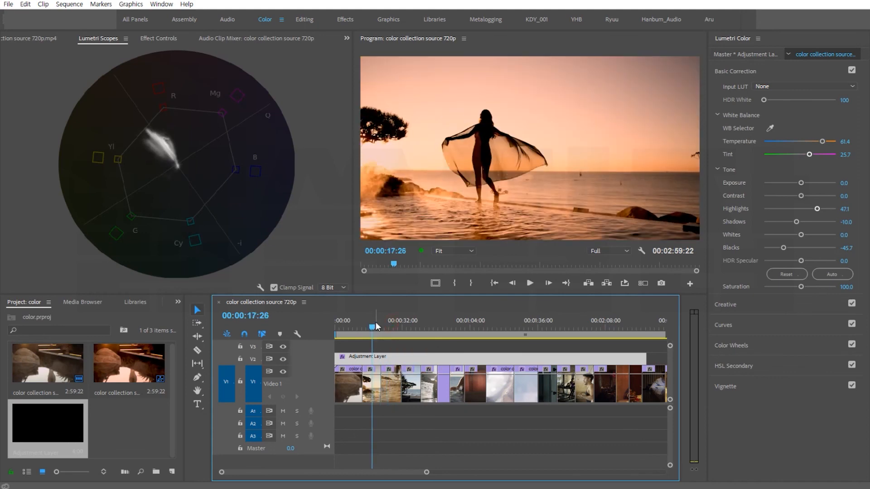